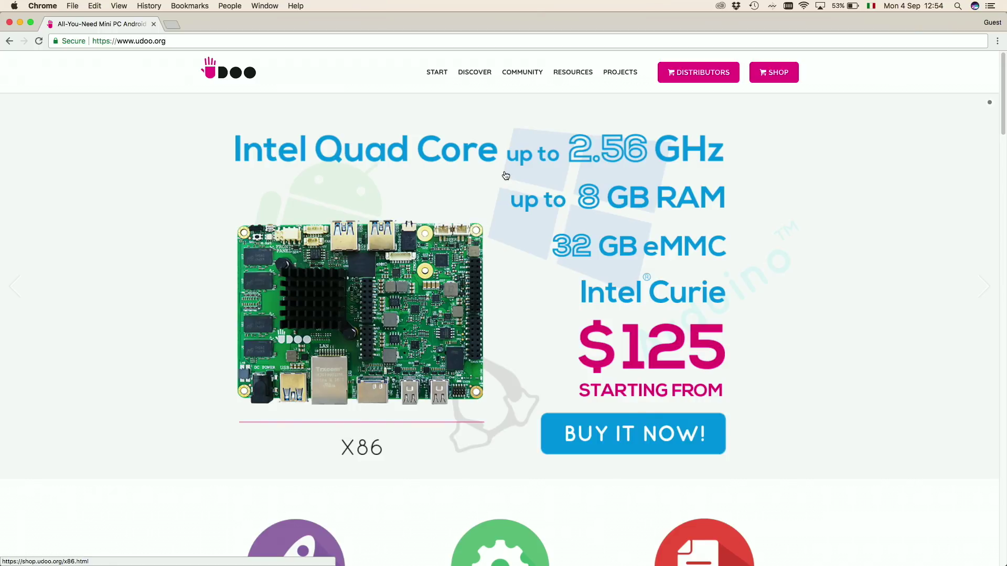
- Go to the UDOO X86 docs' Android page under Software & OS Distro
{"action": "mouse_move", "coordinate": [574, 80]}
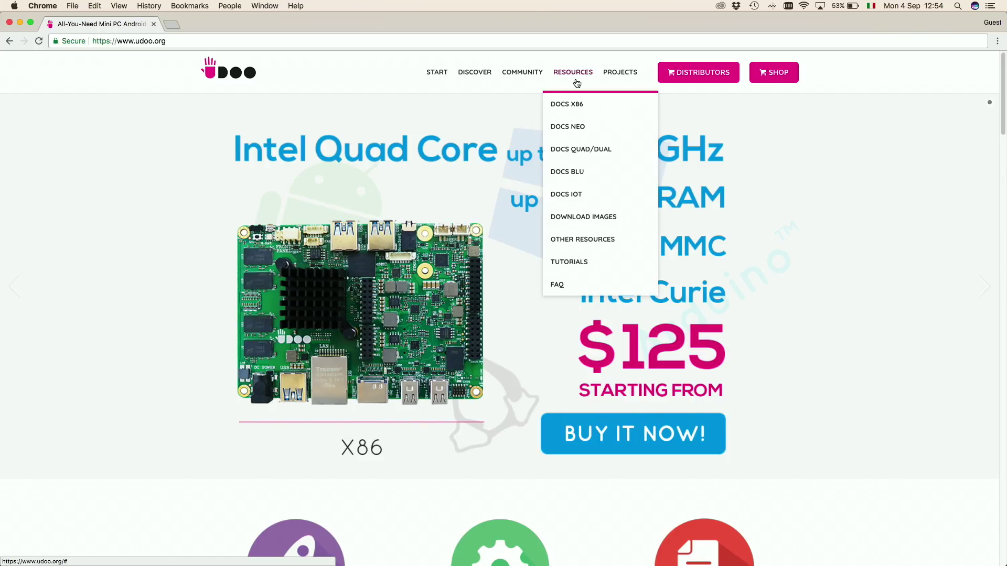
{"action": "left_click", "coordinate": [570, 101]}
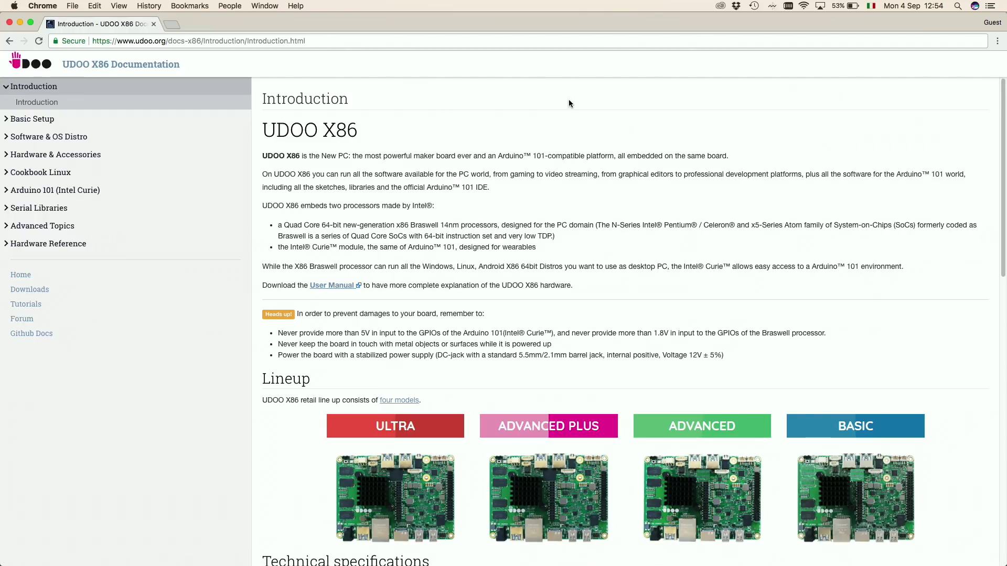
{"action": "left_click", "coordinate": [55, 138]}
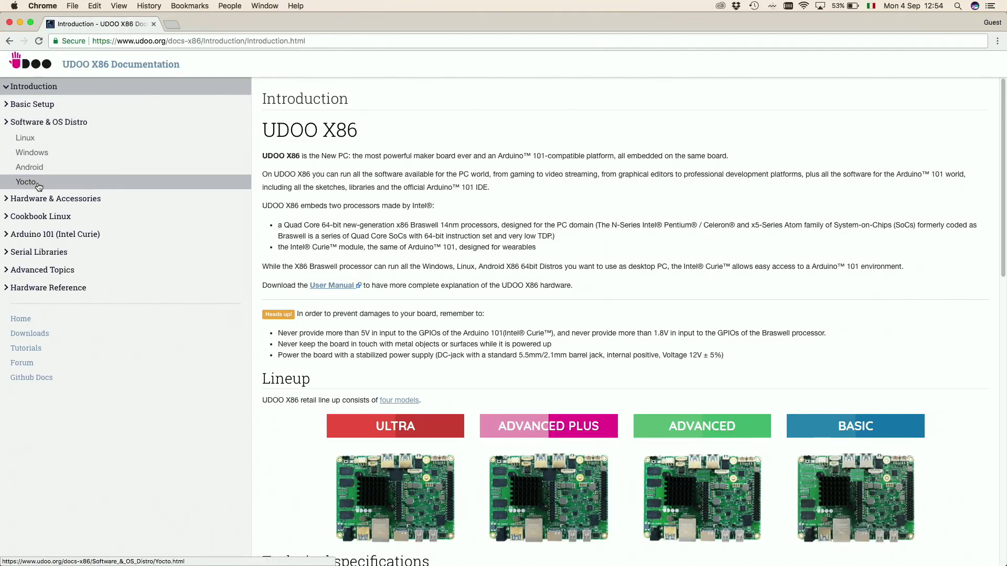
{"action": "left_click", "coordinate": [29, 167]}
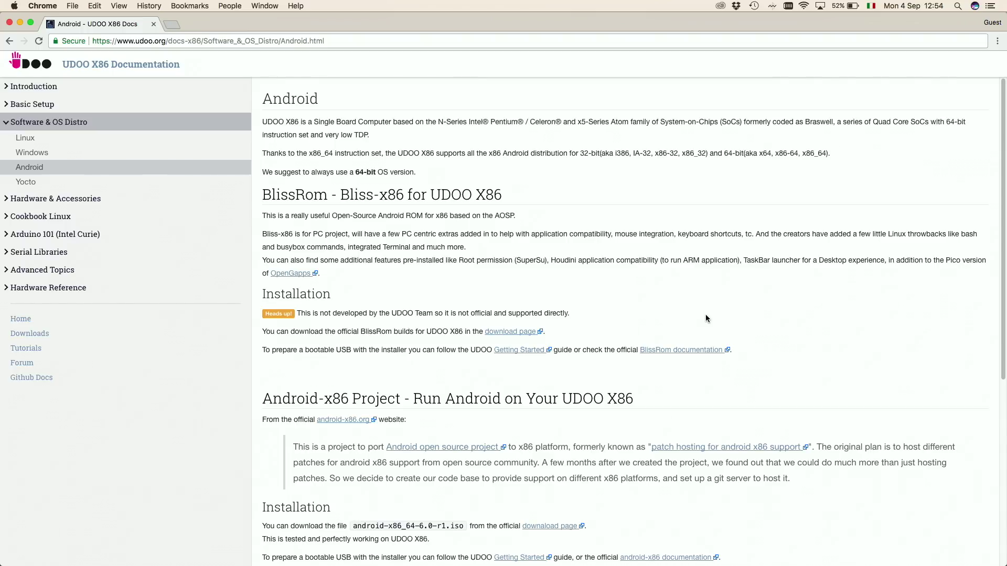
- Download the 828 MiB UEFI Bliss-v7.2 image from the BlissROMs UDOO listing and keep it
{"action": "left_click", "coordinate": [525, 332]}
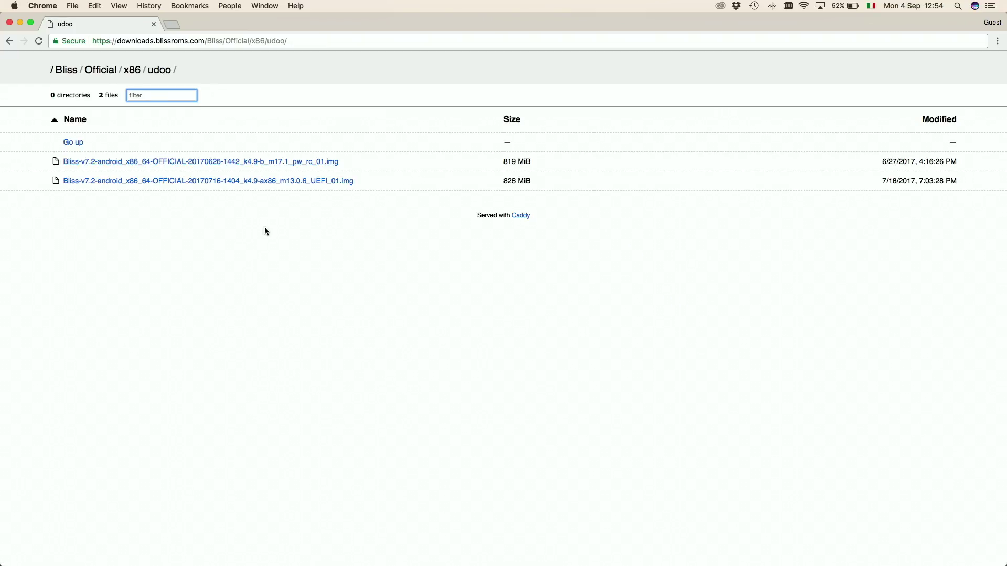
{"action": "left_click", "coordinate": [256, 181]}
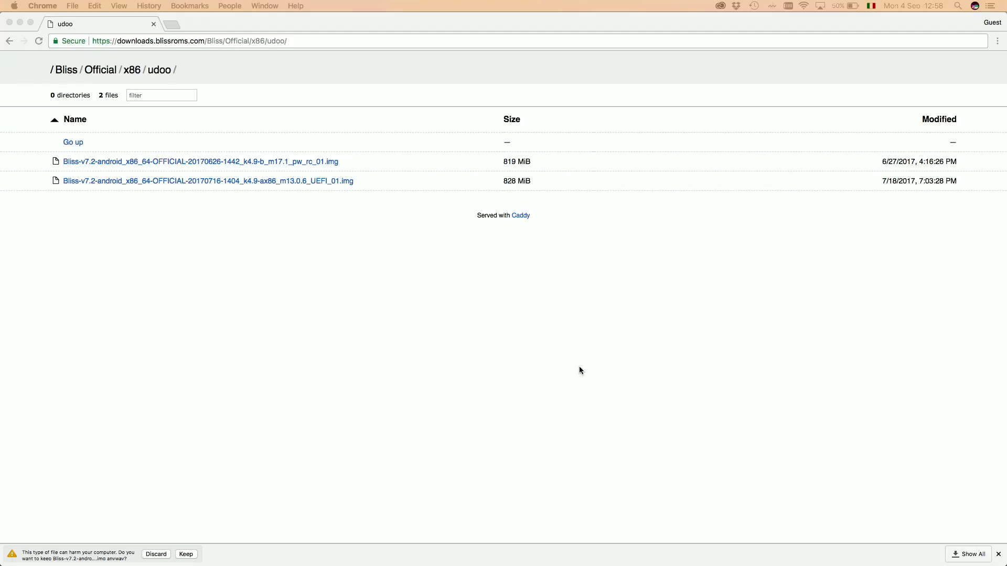
{"action": "left_click", "coordinate": [186, 555]}
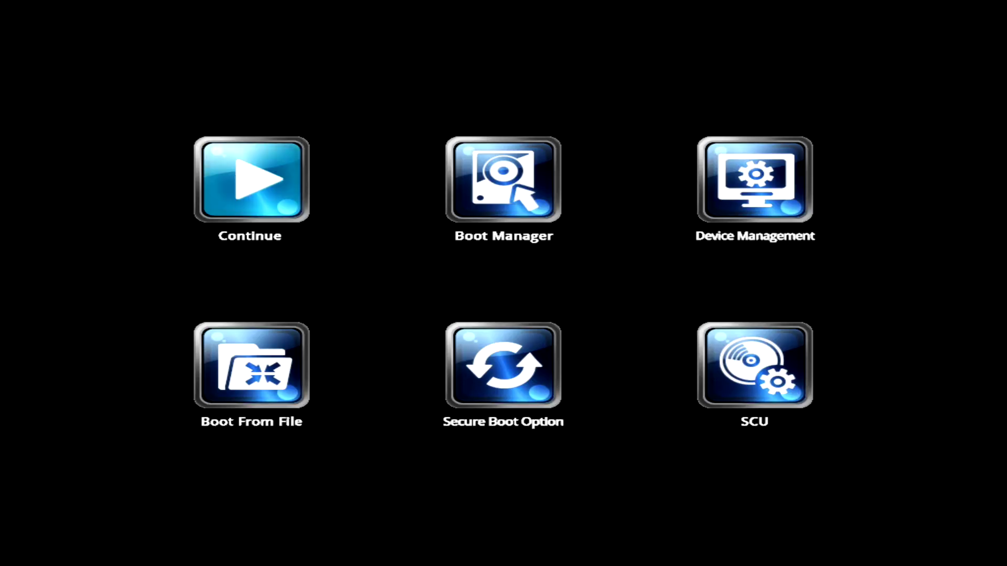
- In the firmware Boot Manager, boot from the EFI USB flash disk
{"action": "key", "text": "Right"}
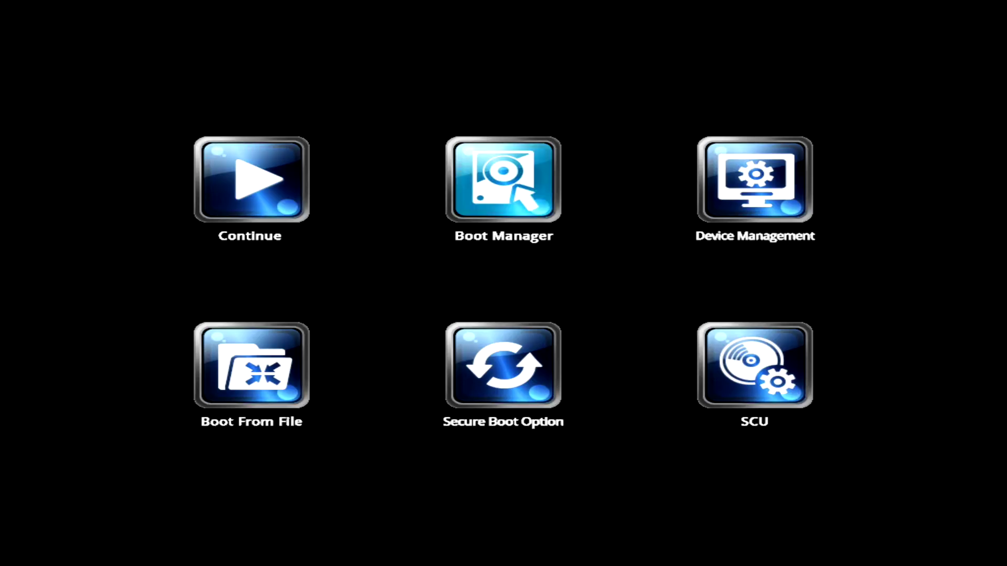
{"action": "key", "text": "Return"}
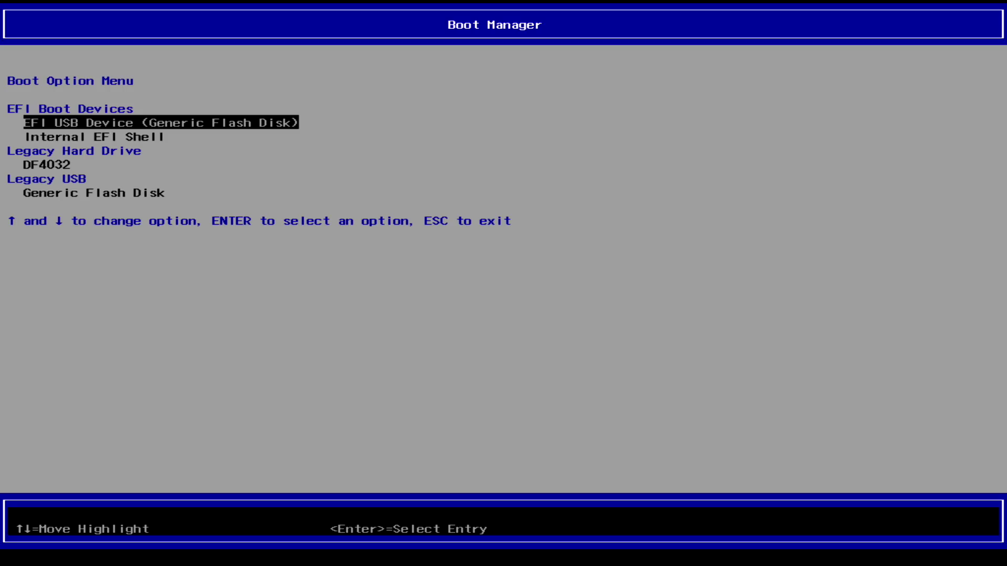
{"action": "key", "text": "Down"}
{"action": "key", "text": "Up"}
{"action": "key", "text": "Down"}
{"action": "key", "text": "Down"}
{"action": "key", "text": "Down"}
{"action": "key", "text": "Up"}
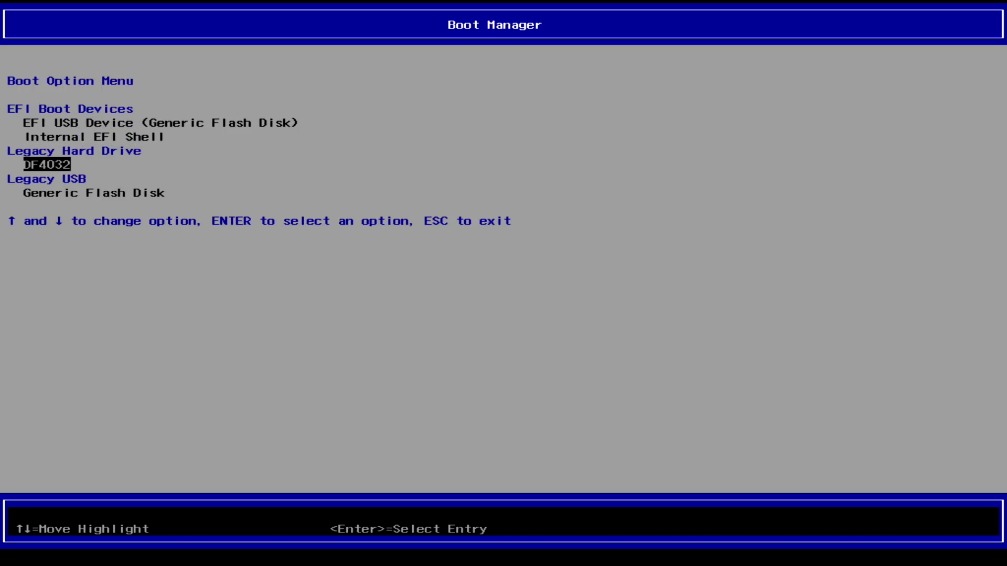
{"action": "key", "text": "Up"}
{"action": "key", "text": "Up"}
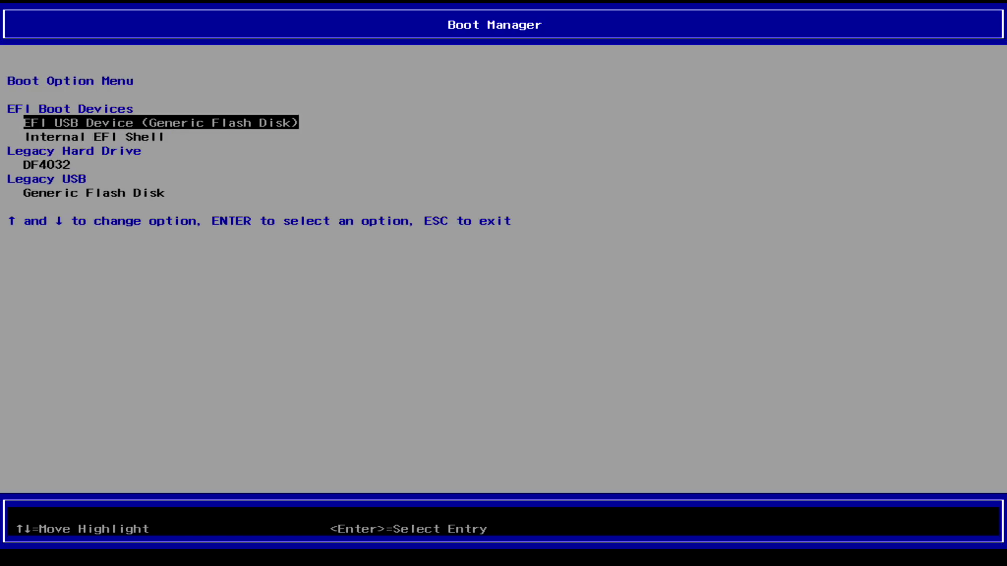
{"action": "key", "text": "Return"}
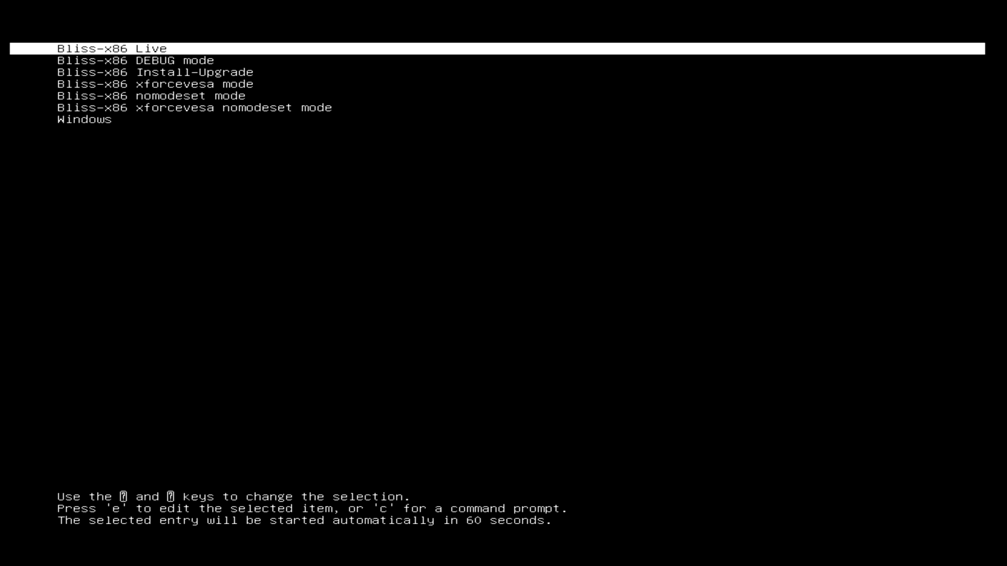
- Select the Bliss-x86 Install-Upgrade entry in the GRUB menu
{"action": "key", "text": "Down"}
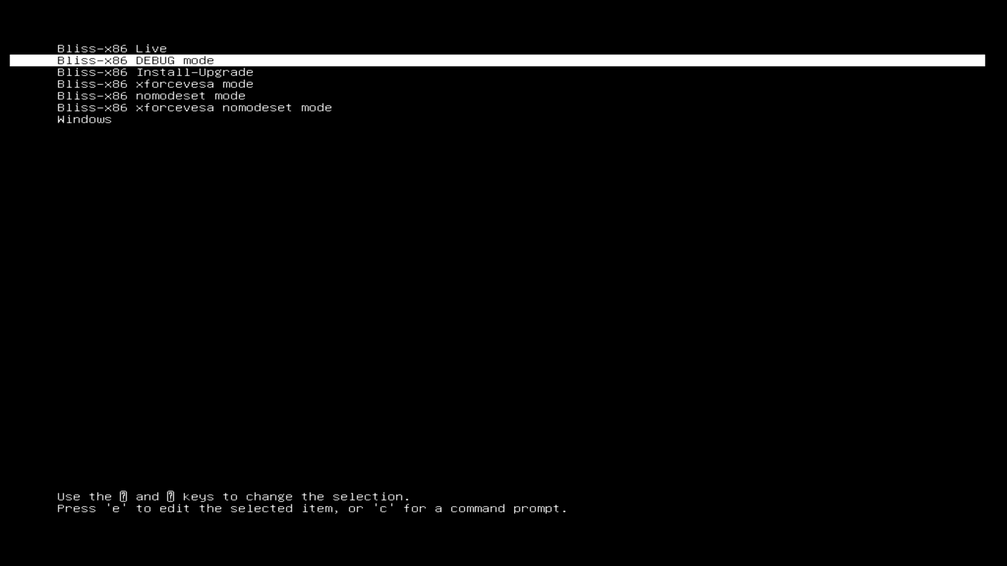
{"action": "key", "text": "Down"}
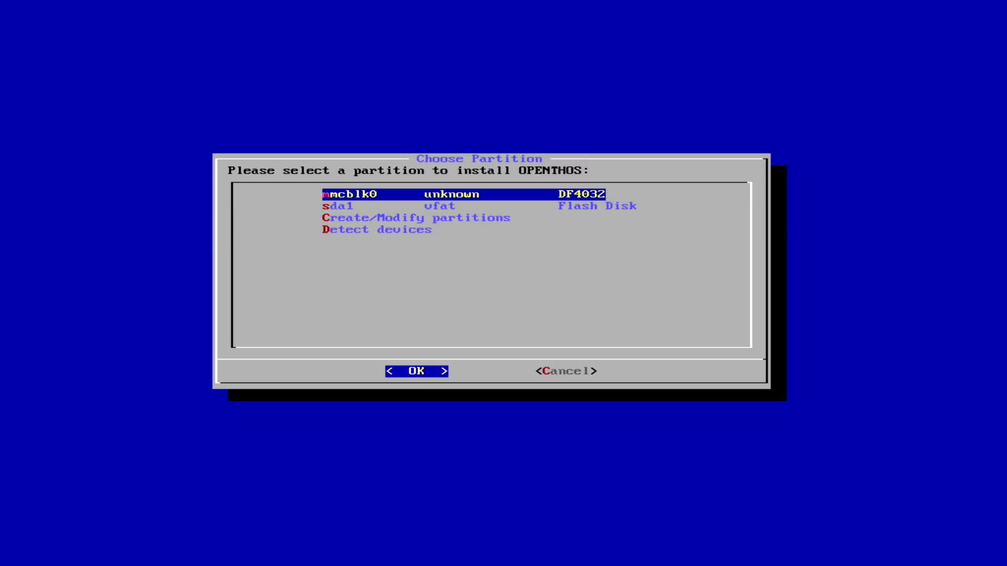
- Choose Create/Modify partitions on the mmcblk0 eMMC and decline GPT
{"action": "key", "text": "Down"}
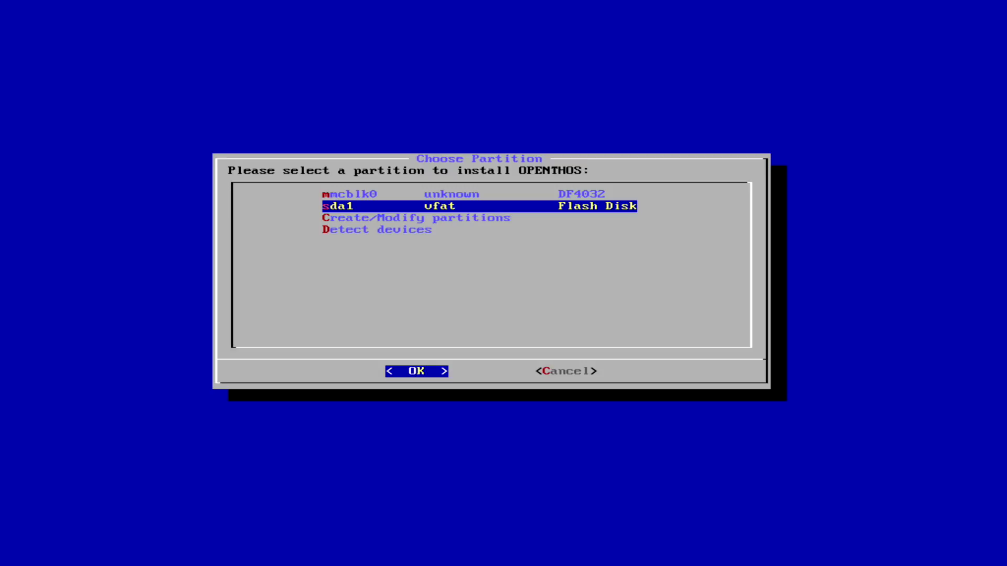
{"action": "key", "text": "Up"}
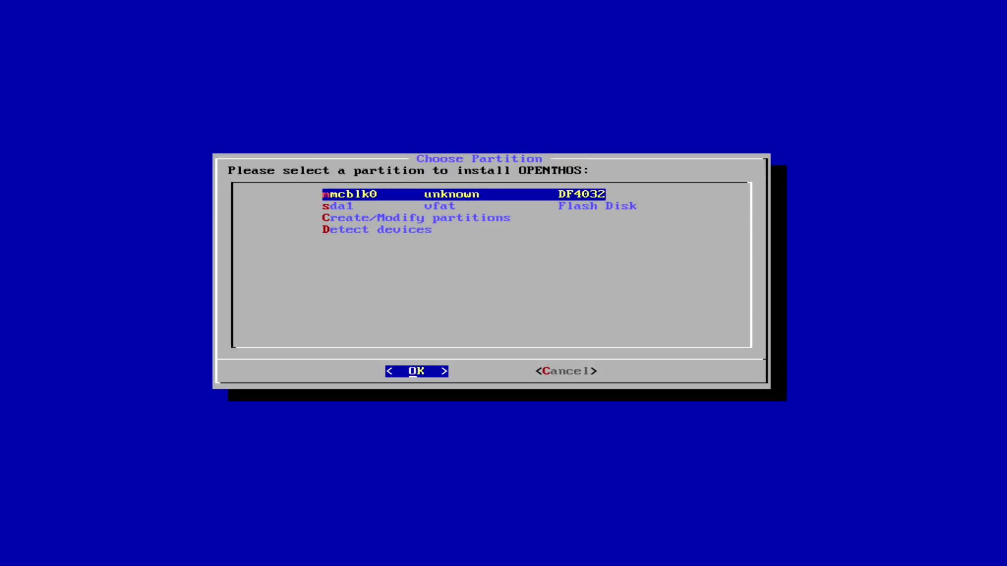
{"action": "key", "text": "Down"}
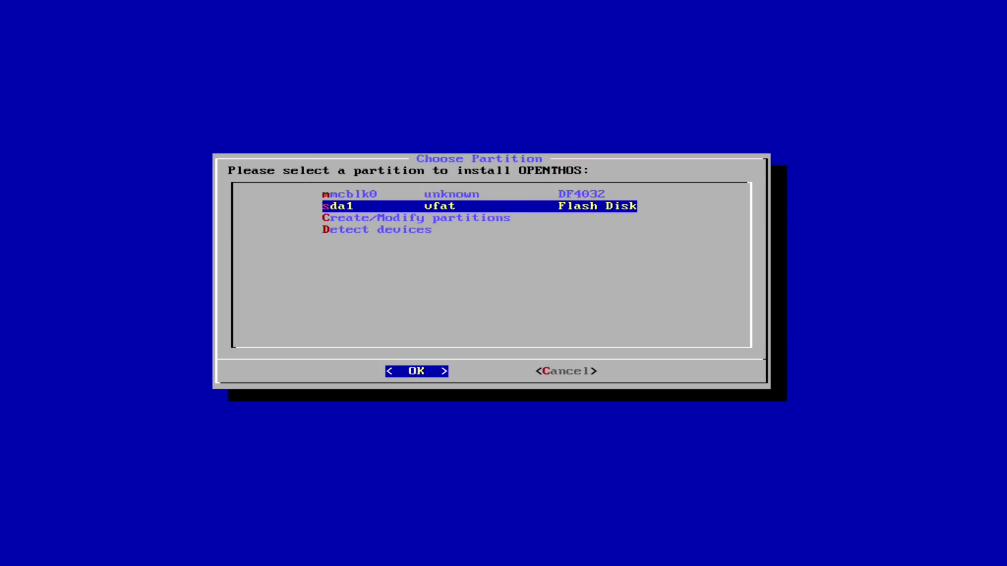
{"action": "key", "text": "Down"}
{"action": "key", "text": "Return"}
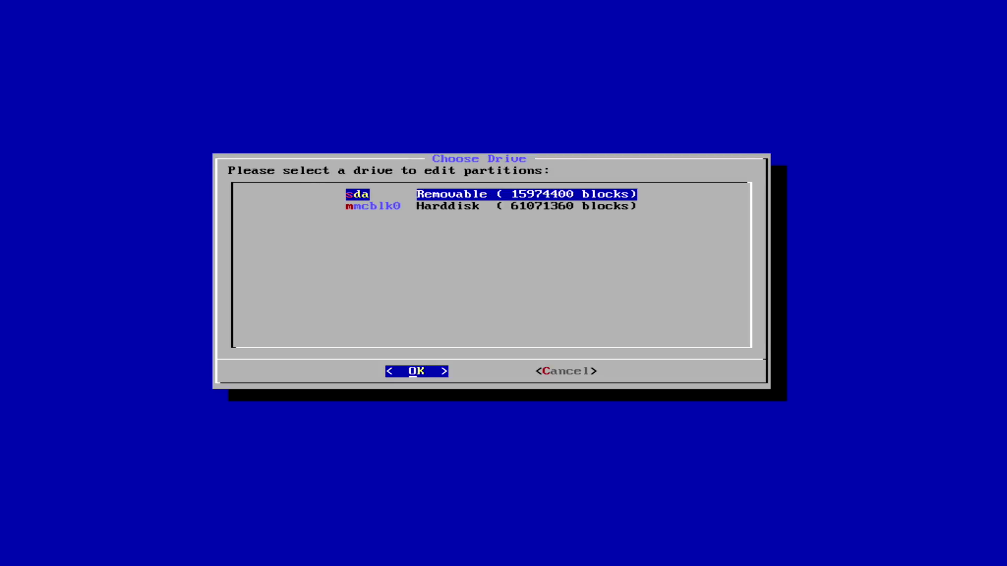
{"action": "key", "text": "Down"}
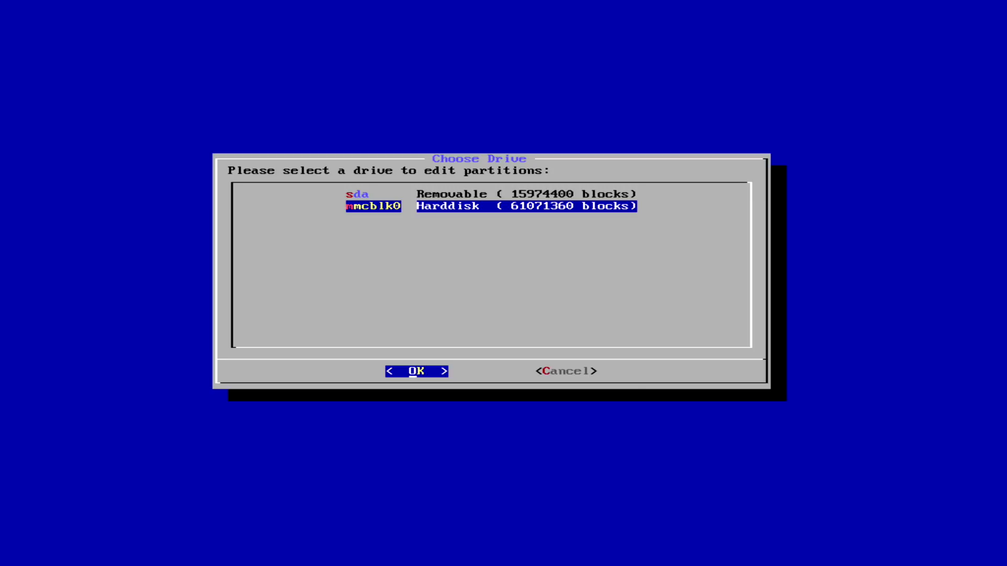
{"action": "key", "text": "Return"}
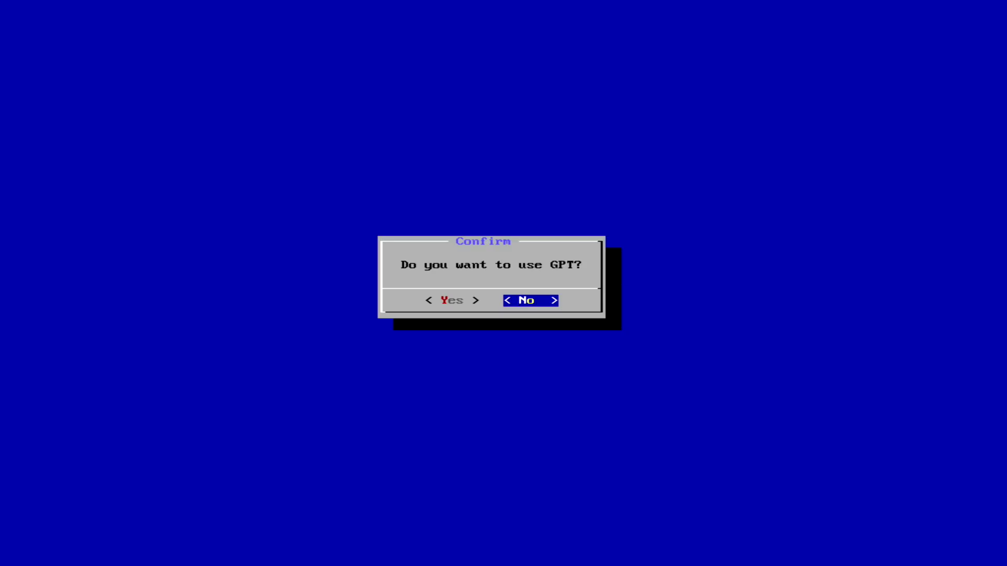
{"action": "key", "text": "Left"}
{"action": "key", "text": "Right"}
{"action": "key", "text": "Return"}
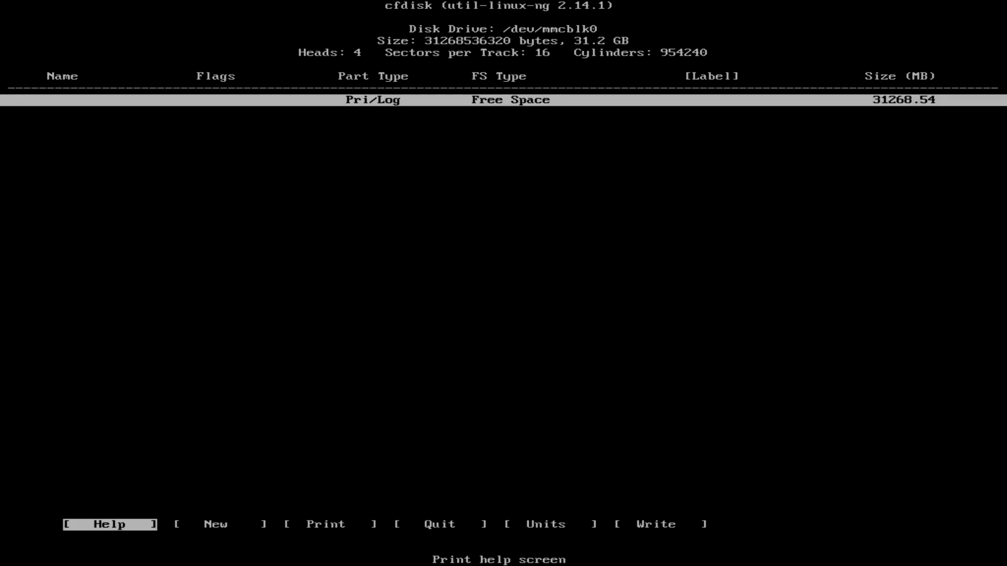
- Create a new 100 MB primary partition in the eMMC's free space
{"action": "key", "text": "Right"}
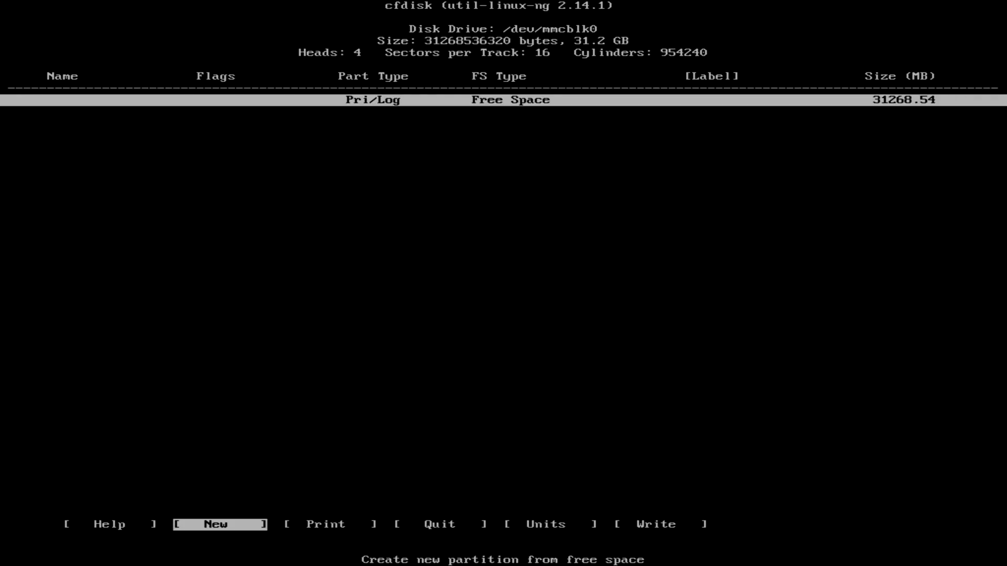
{"action": "key", "text": "Return"}
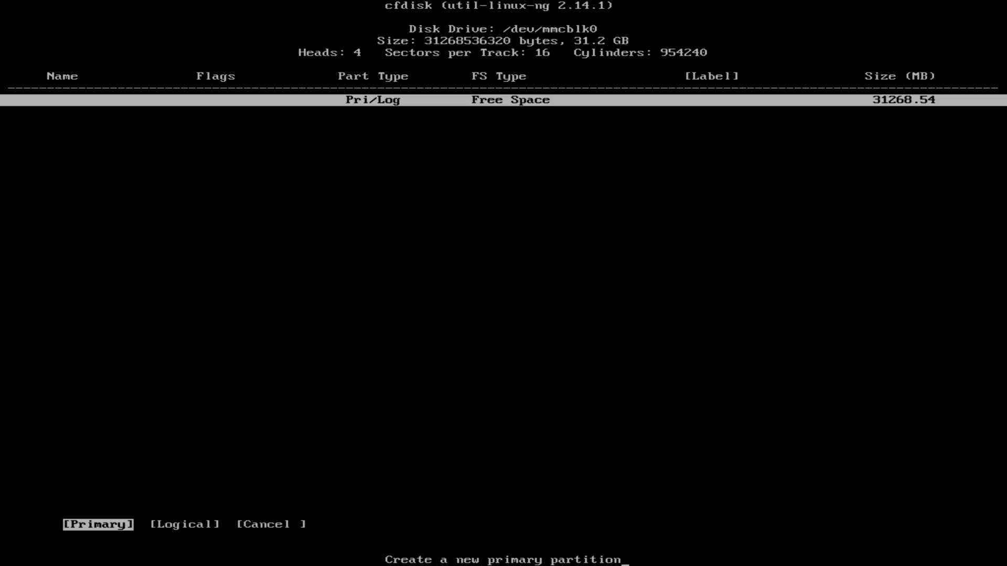
{"action": "key", "text": "Return"}
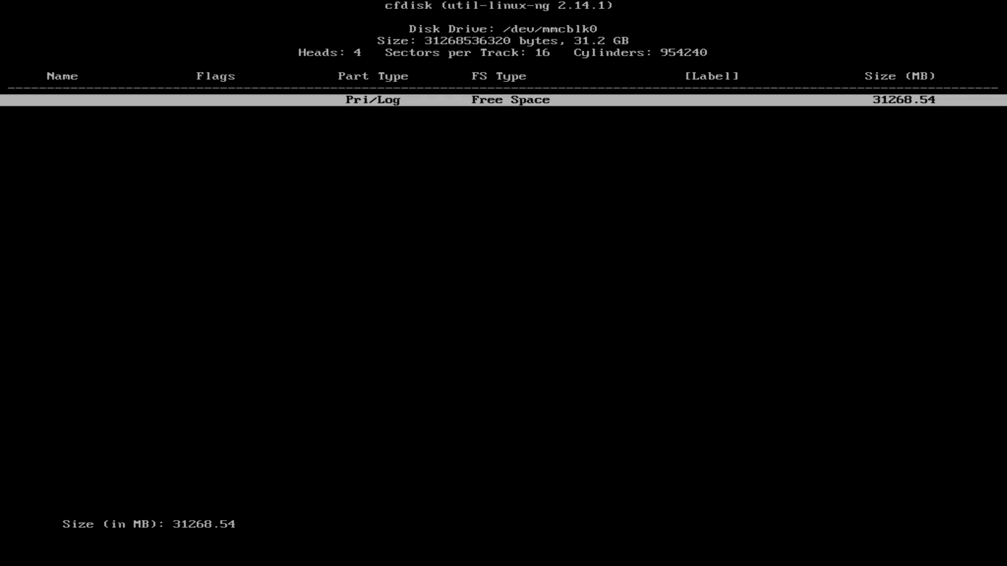
{"action": "type", "text": "100"}
{"action": "key", "text": "Return"}
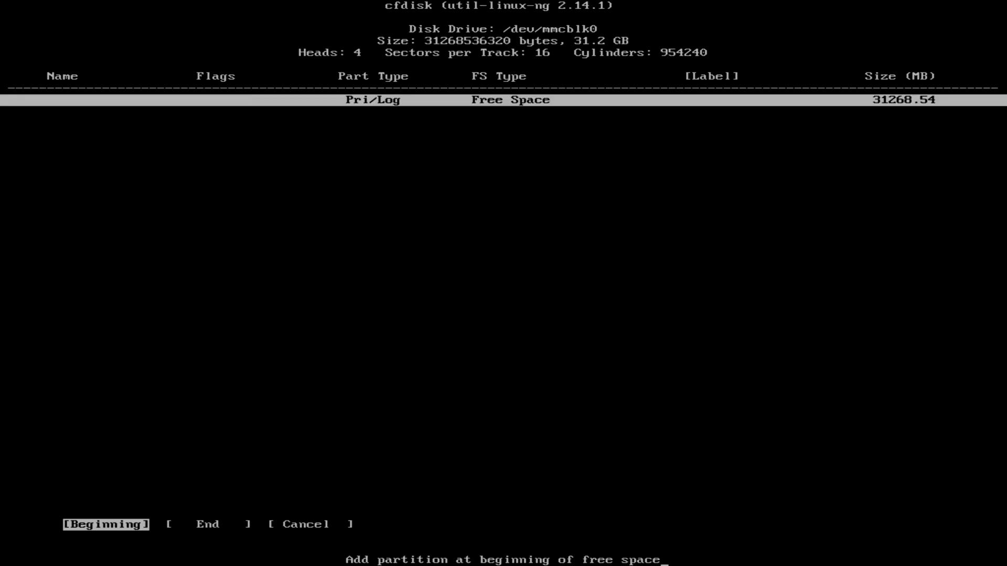
- Place the partition at the beginning and set mmcblk0p1's type to EFI (FAT-12/16/32)
{"action": "key", "text": "Return"}
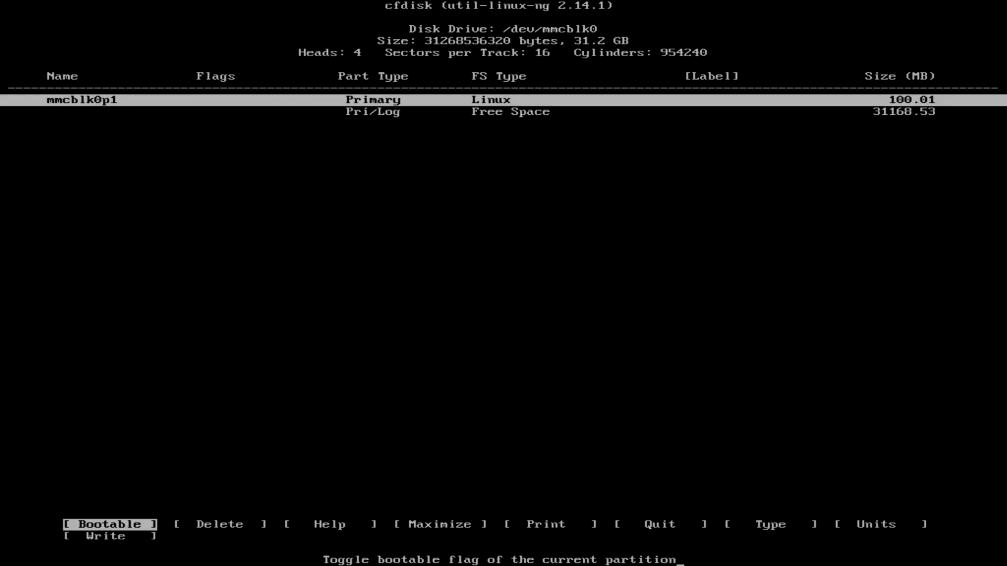
{"action": "key", "text": "Right"}
{"action": "key", "text": "Right"}
{"action": "key", "text": "Right"}
{"action": "key", "text": "Right"}
{"action": "key", "text": "Right"}
{"action": "key", "text": "Right"}
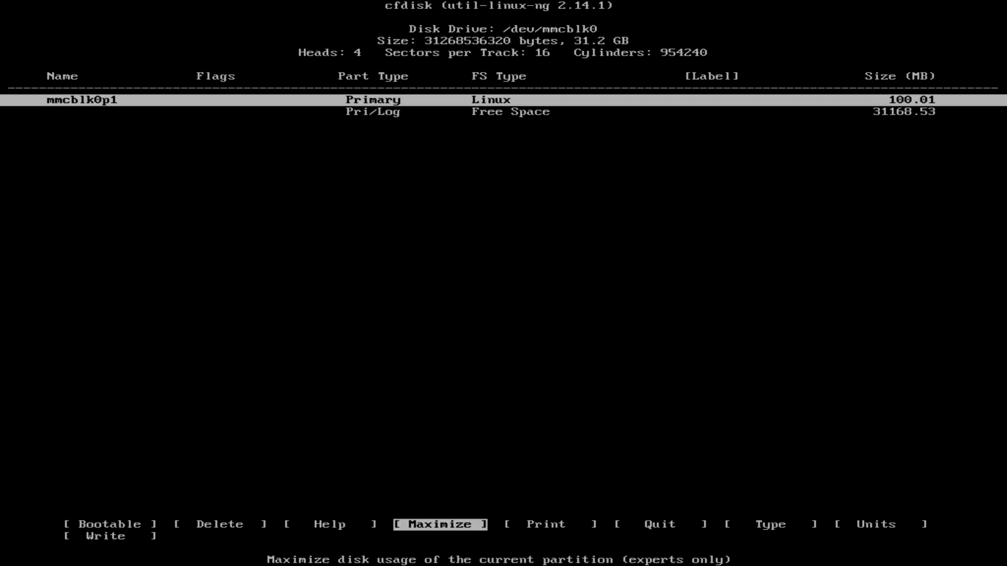
{"action": "key", "text": "Return"}
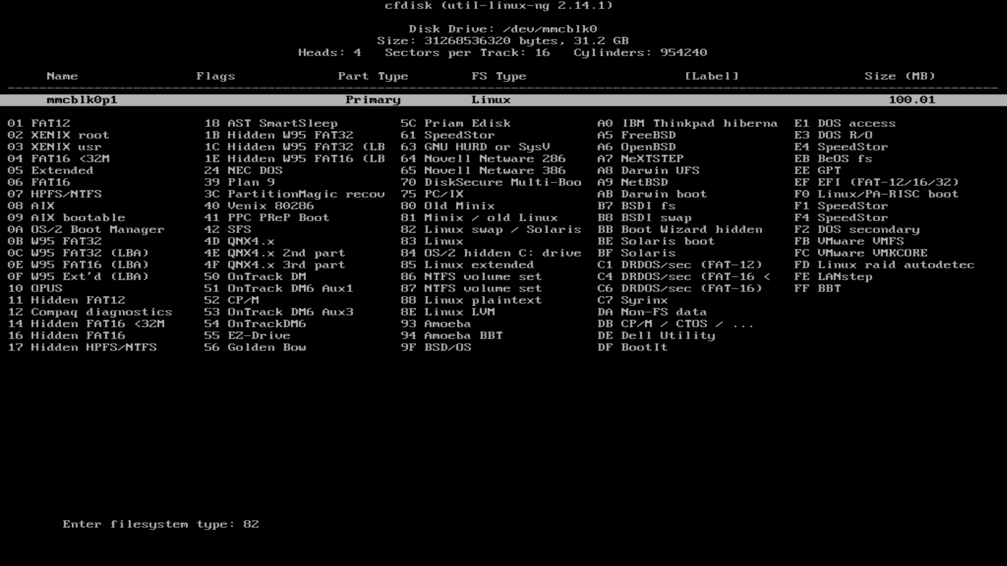
{"action": "type", "text": "ef"}
{"action": "key", "text": "Return"}
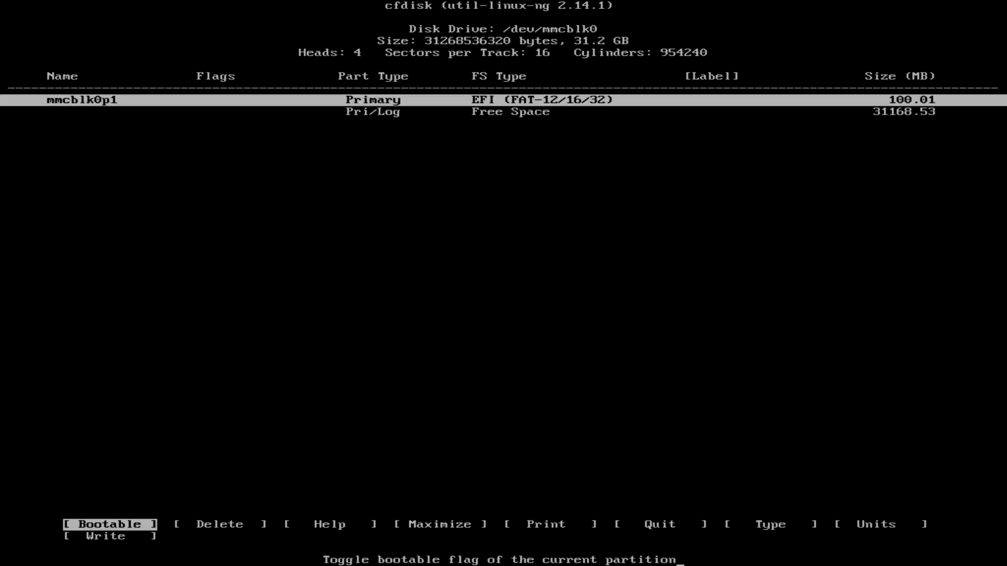
- Create primary partition mmcblk0p2 using all remaining 31168.53 MB of free space
{"action": "key", "text": "Down"}
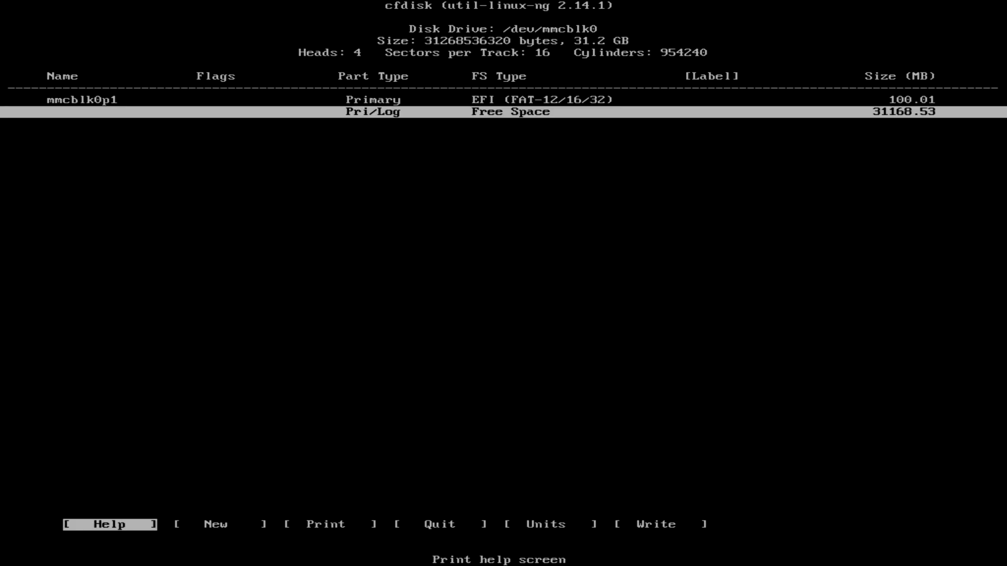
{"action": "key", "text": "Right"}
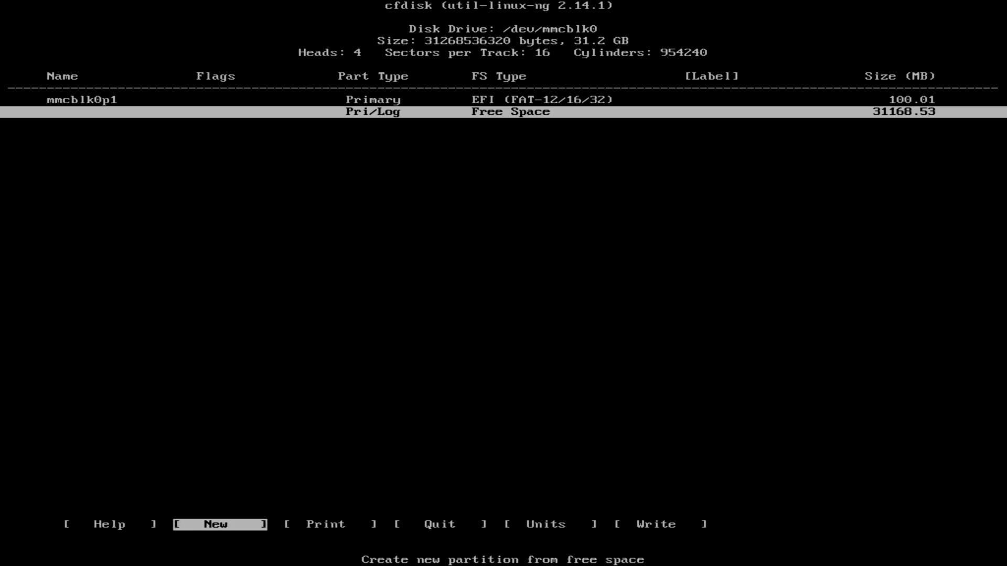
{"action": "key", "text": "Return"}
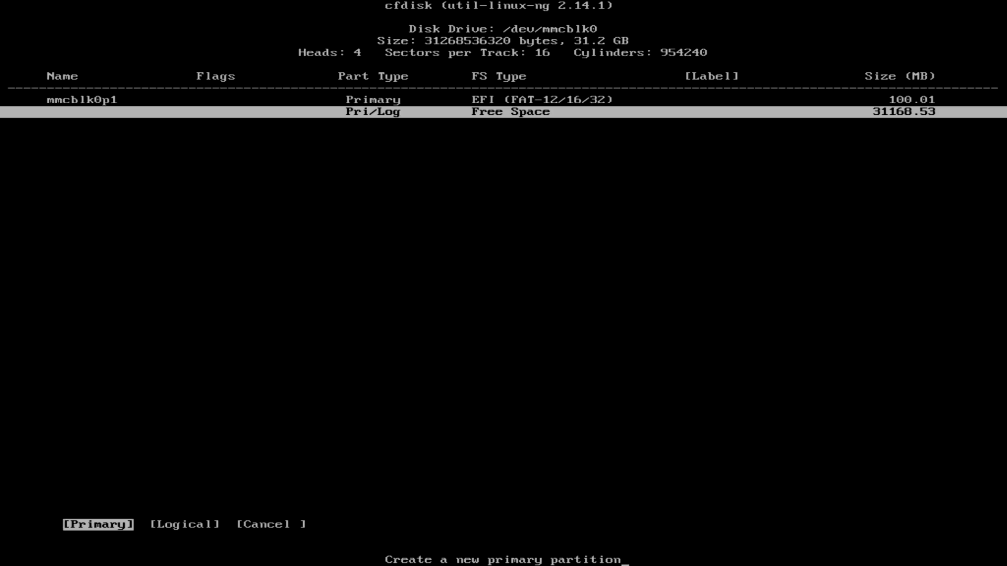
{"action": "key", "text": "Return"}
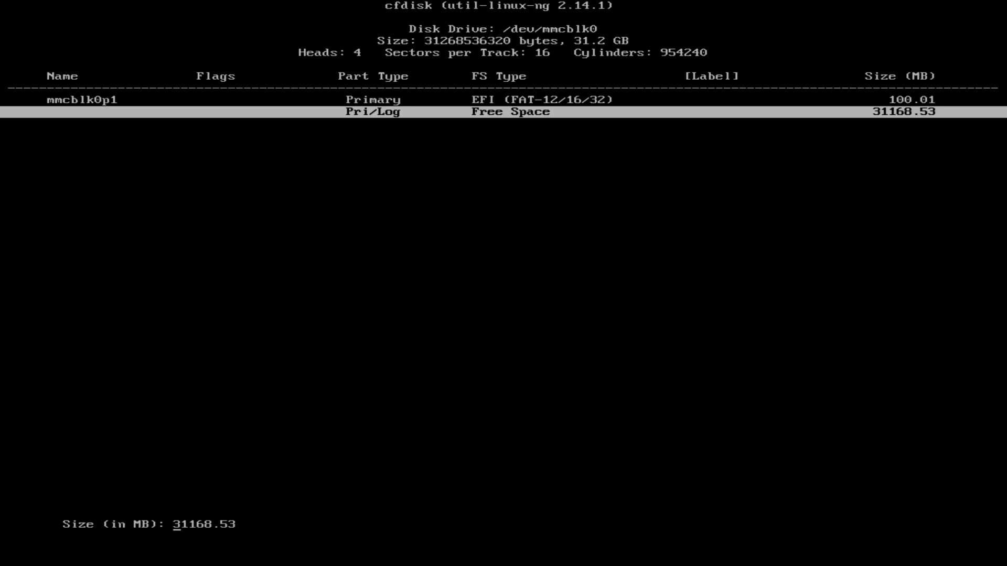
{"action": "key", "text": "Return"}
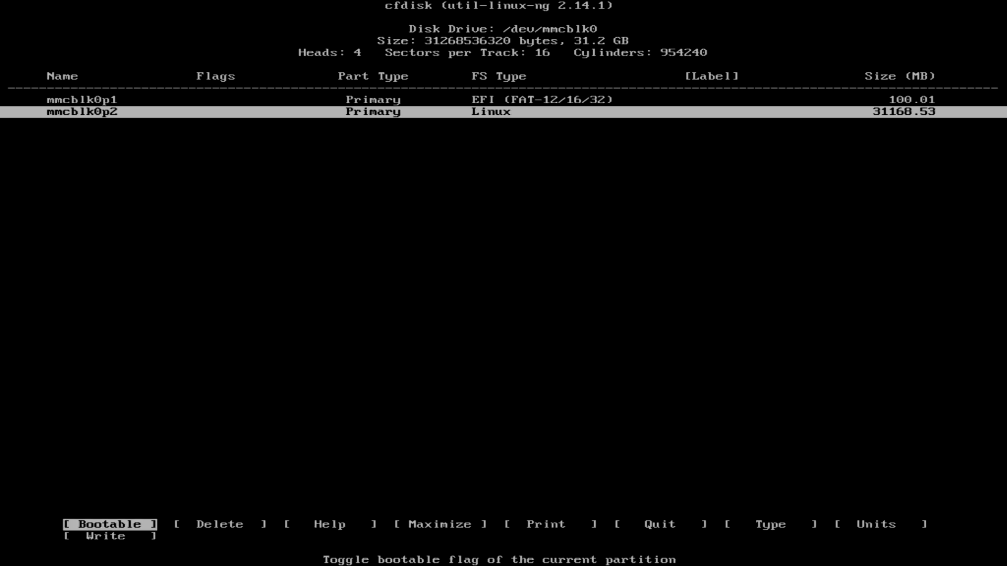
- Flag mmcblk0p2 as bootable and begin writing the partition table
{"action": "key", "text": "Right"}
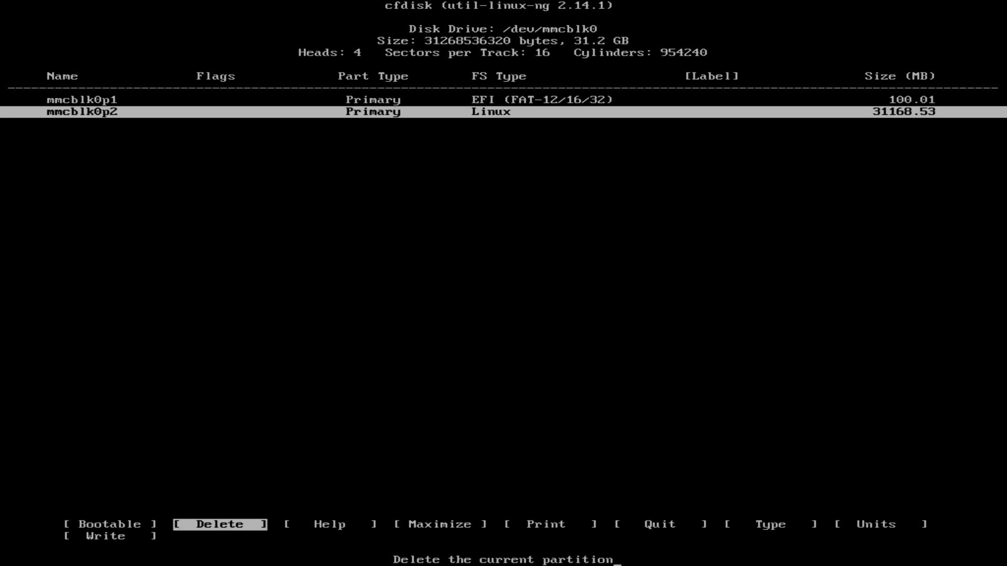
{"action": "key", "text": "Left"}
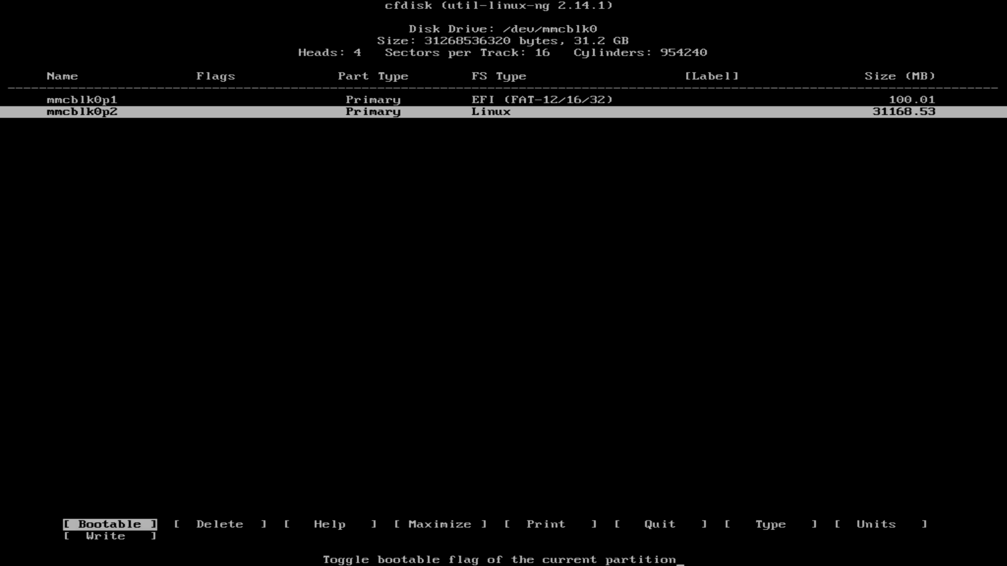
{"action": "key", "text": "Return"}
{"action": "key", "text": "Right"}
{"action": "key", "text": "Right"}
{"action": "key", "text": "Right"}
{"action": "key", "text": "Right"}
{"action": "key", "text": "Right"}
{"action": "key", "text": "Right"}
{"action": "key", "text": "Right"}
{"action": "key", "text": "Right"}
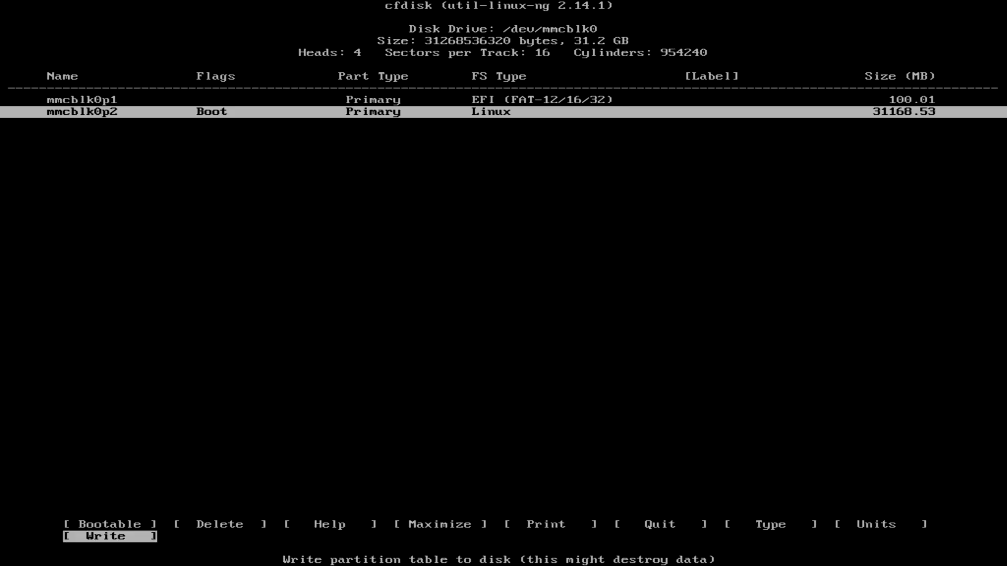
{"action": "key", "text": "Return"}
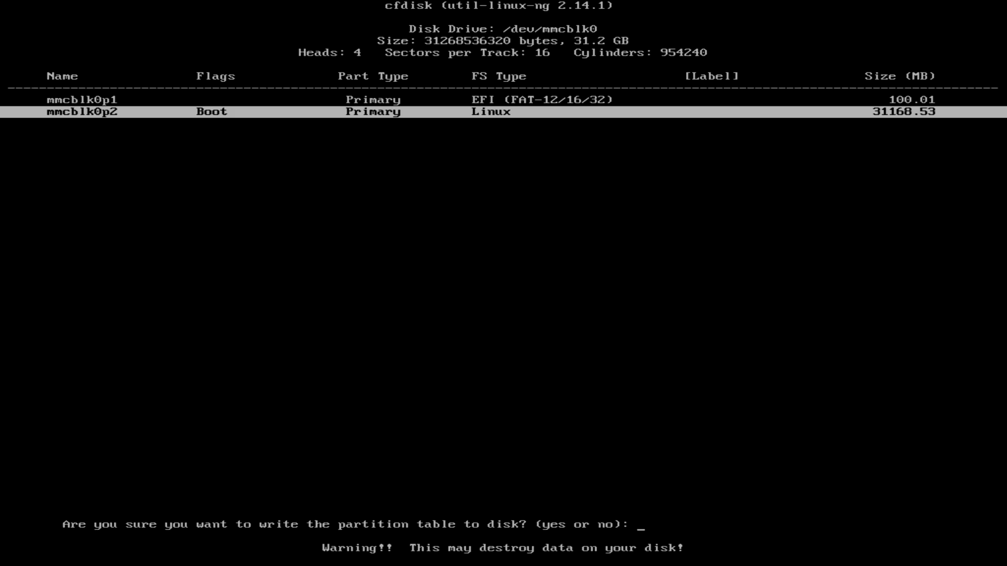
- Confirm 'yes' to write the partition table, then quit cfdisk back to the installer
{"action": "type", "text": "yes"}
{"action": "key", "text": "Return"}
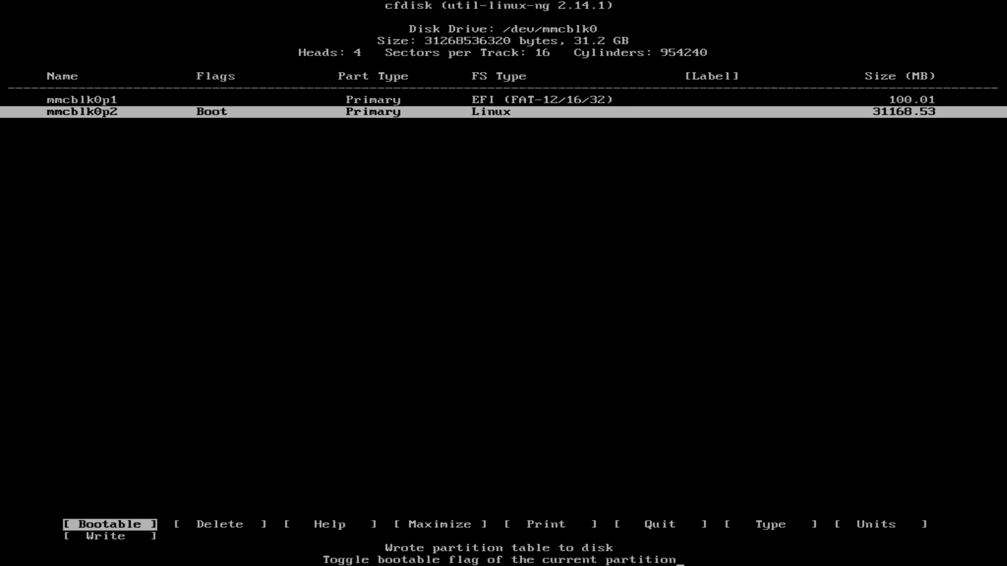
{"action": "key", "text": "Right"}
{"action": "key", "text": "Right"}
{"action": "key", "text": "Right"}
{"action": "key", "text": "Right"}
{"action": "key", "text": "Right"}
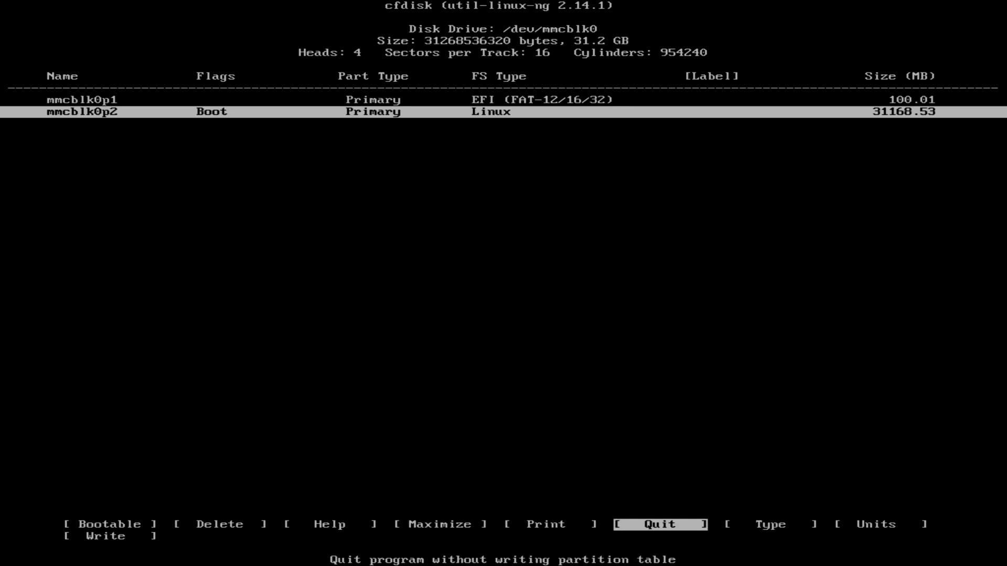
{"action": "key", "text": "Return"}
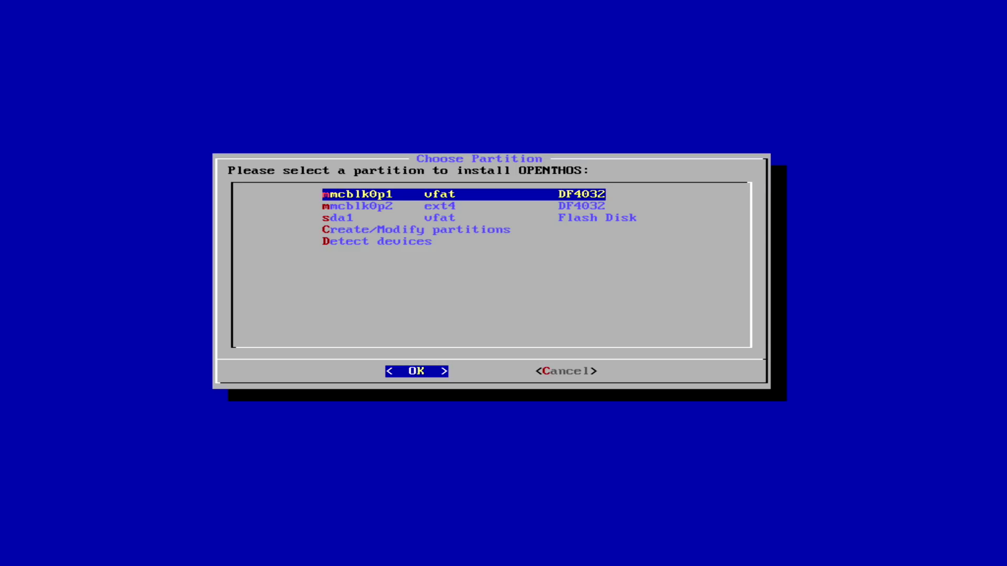
- Select eMMC partition mmcblk0p2 as the install partition
{"action": "key", "text": "Down"}
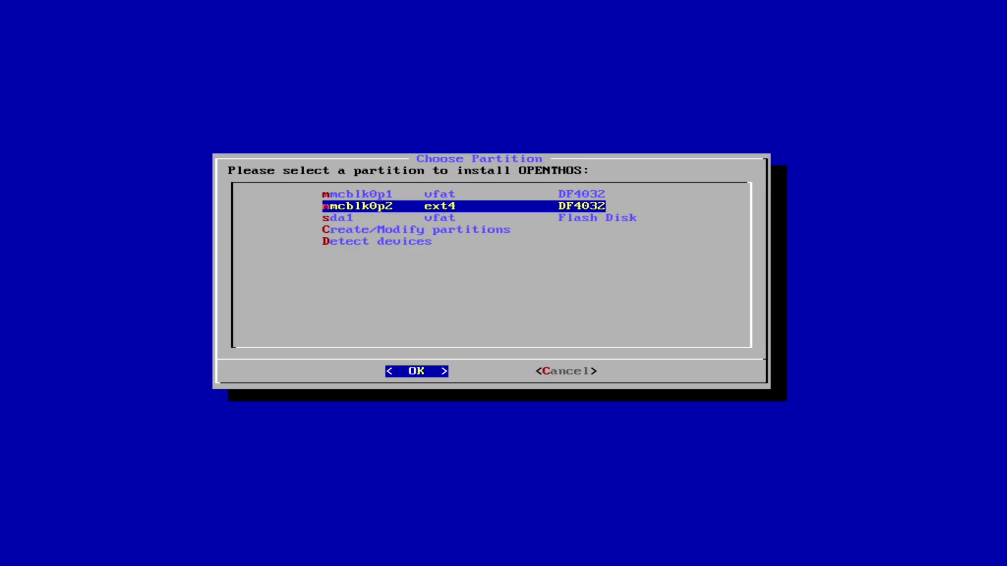
{"action": "key", "text": "Up"}
{"action": "key", "text": "Down"}
{"action": "key", "text": "Up"}
{"action": "key", "text": "Down"}
{"action": "key", "text": "Return"}
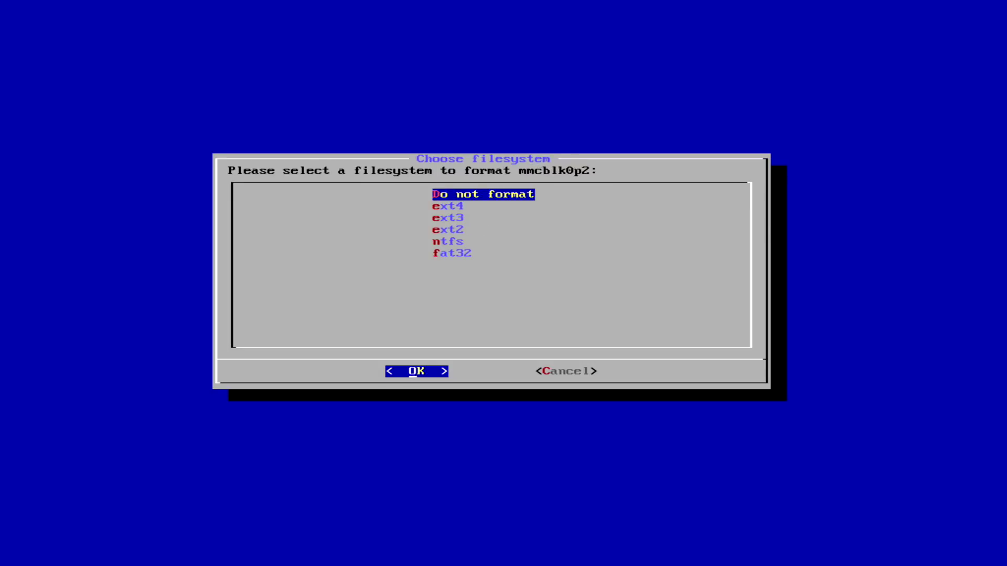
- Format mmcblk0p2 as ext4 and confirm Yes
{"action": "key", "text": "Down"}
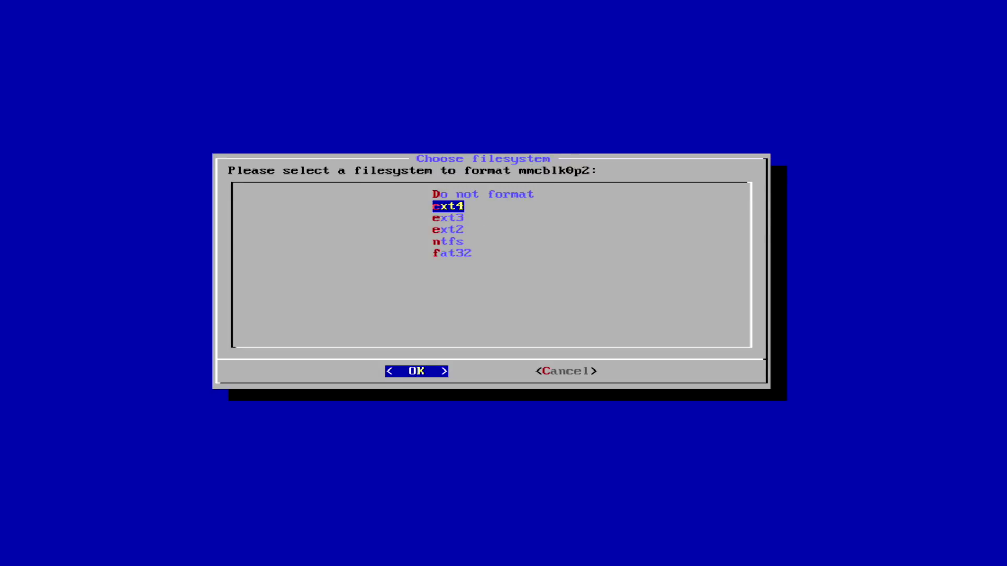
{"action": "key", "text": "Return"}
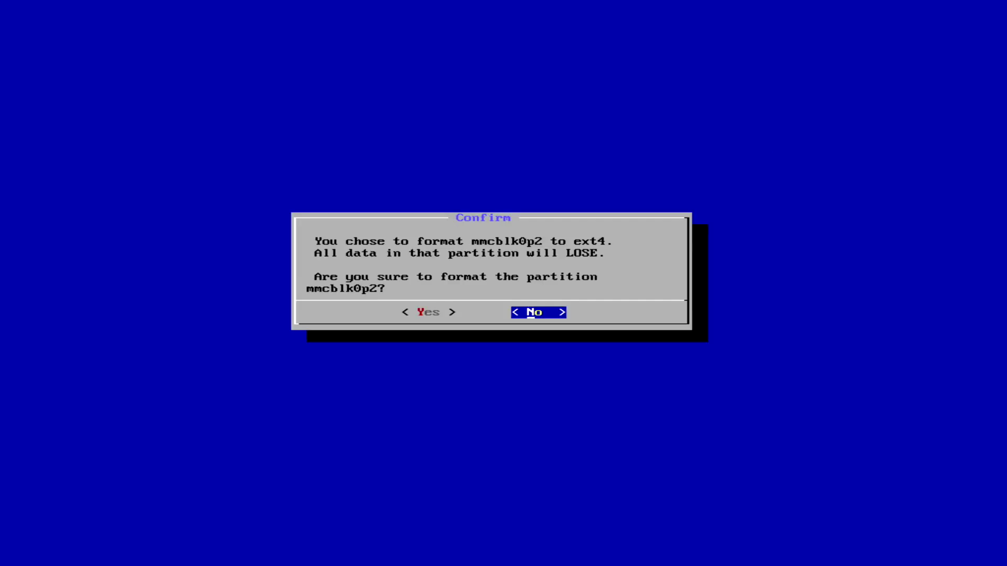
{"action": "key", "text": "Left"}
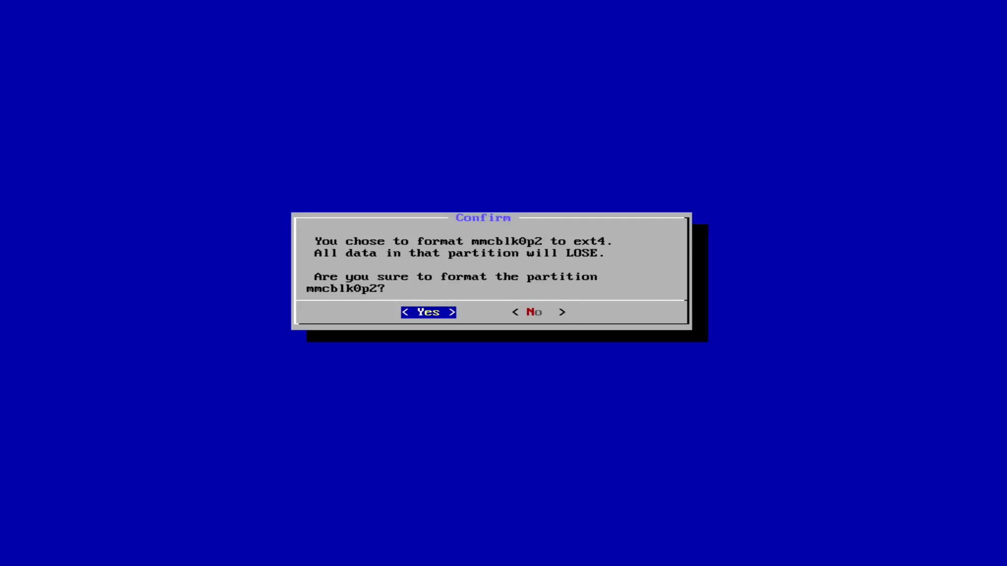
{"action": "key", "text": "Return"}
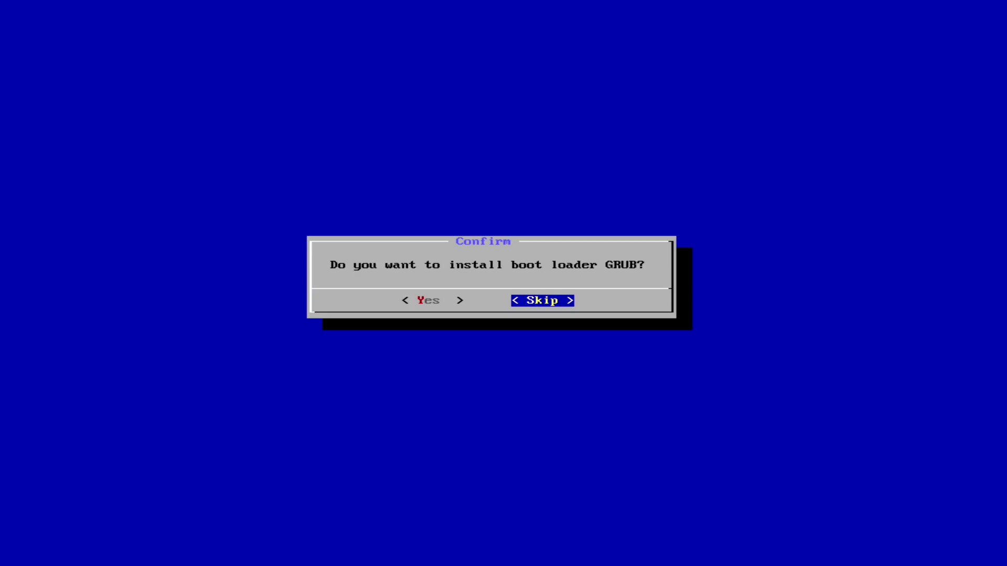
- Install GRUB and EFI GRUB2, and format the boot partition mmcblk0p1
{"action": "key", "text": "Left"}
{"action": "key", "text": "Return"}
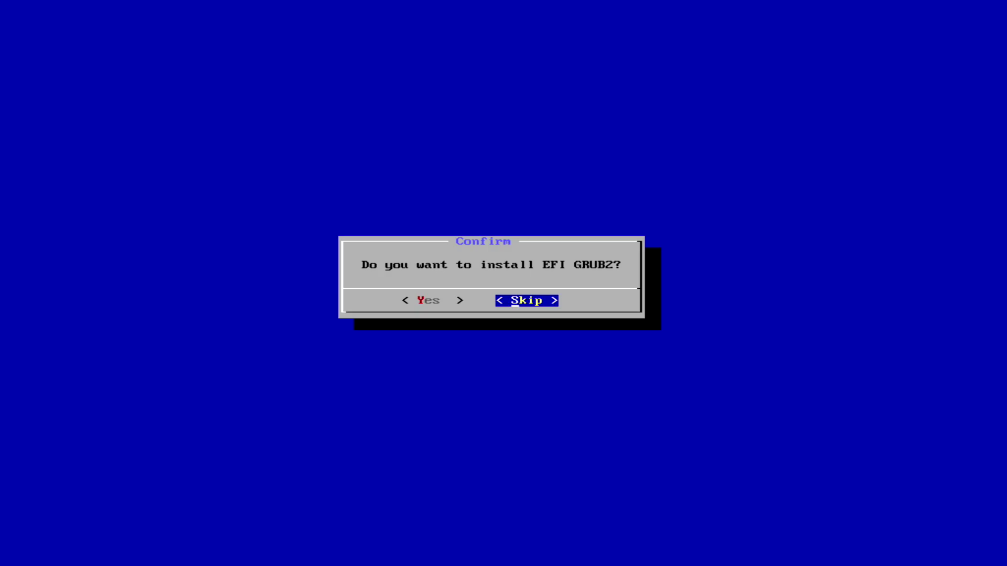
{"action": "key", "text": "Left"}
{"action": "key", "text": "Return"}
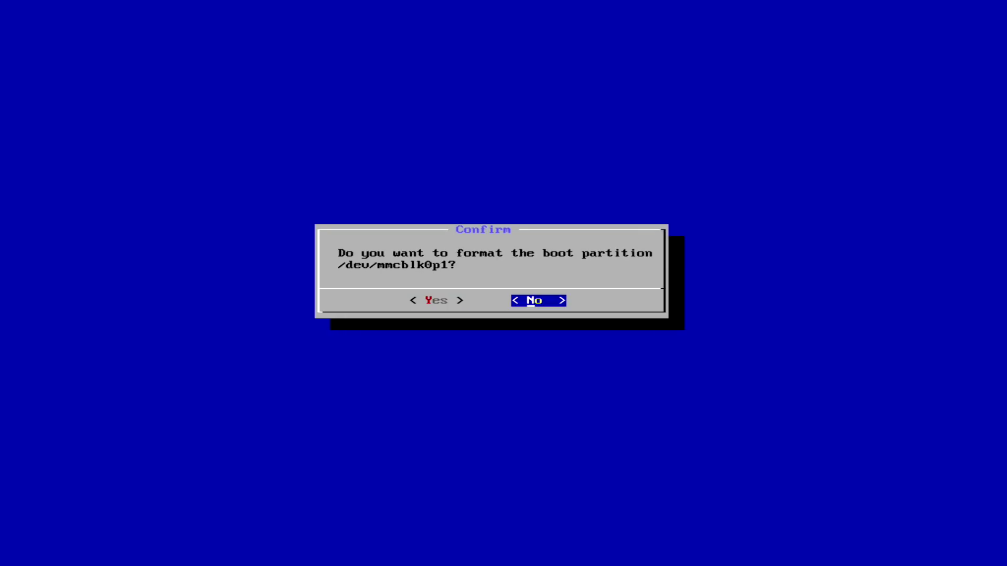
{"action": "key", "text": "Left"}
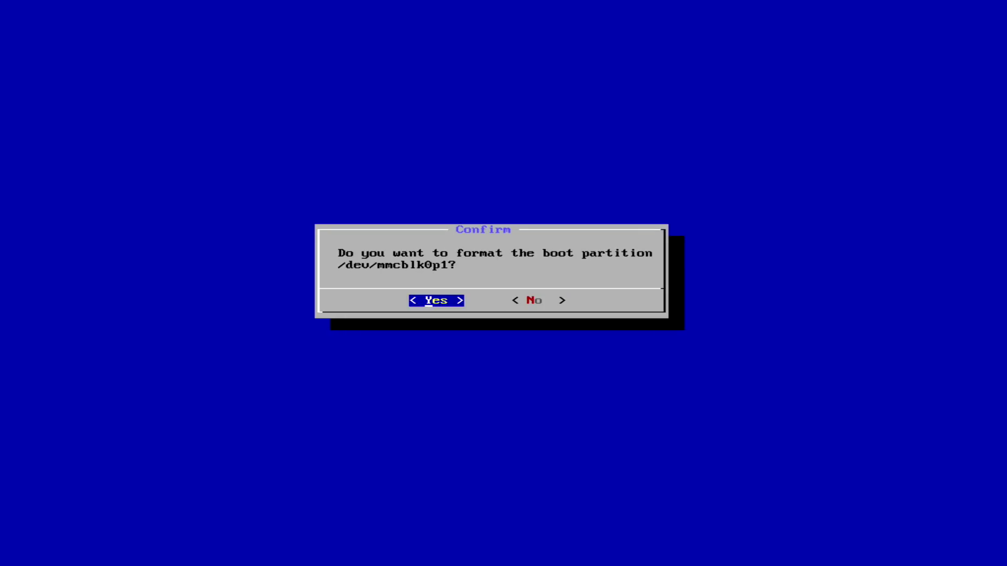
{"action": "key", "text": "Return"}
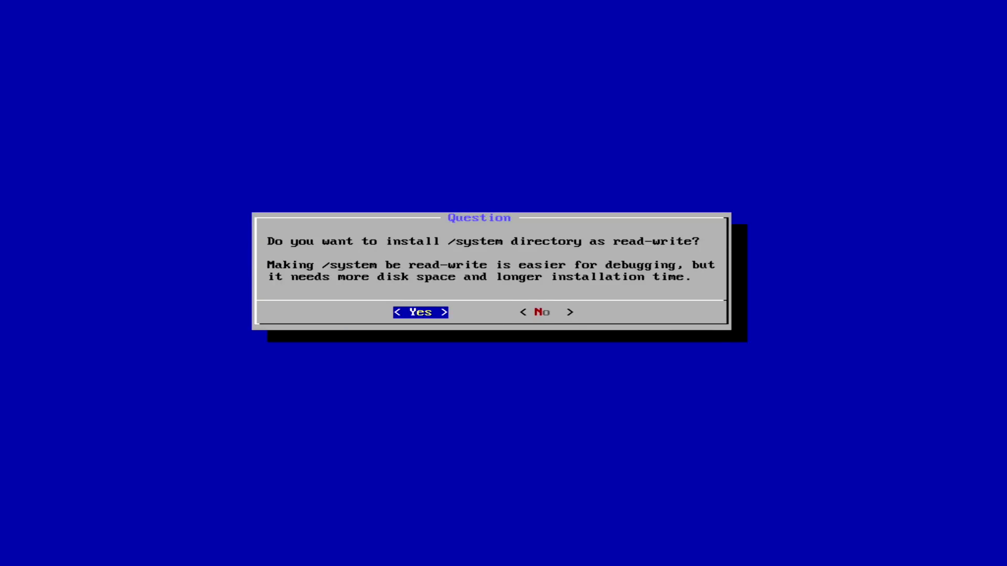
- Install /system read-write, then reboot into the newly installed Android
{"action": "key", "text": "Return"}
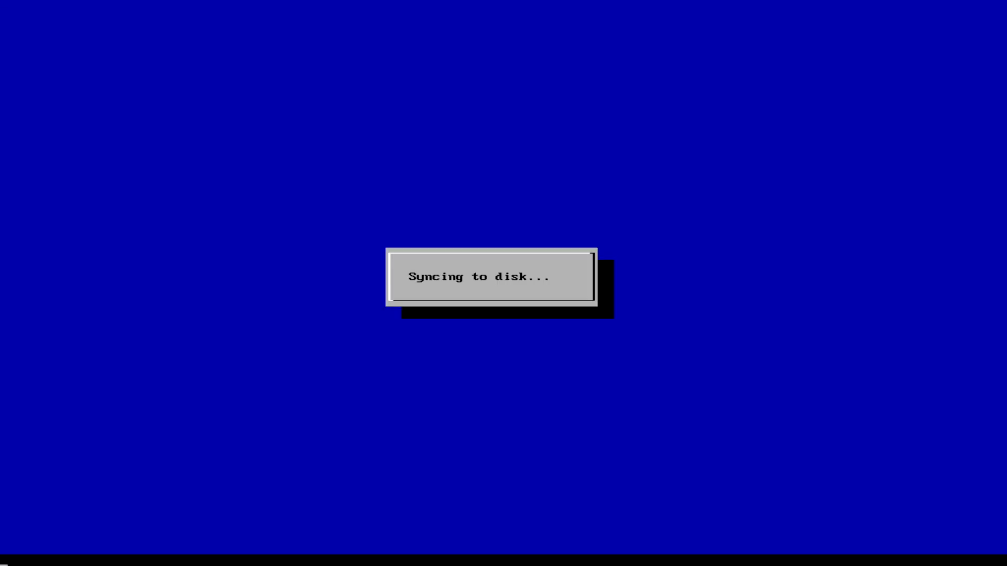
{"action": "key", "text": "Down"}
{"action": "key", "text": "Return"}
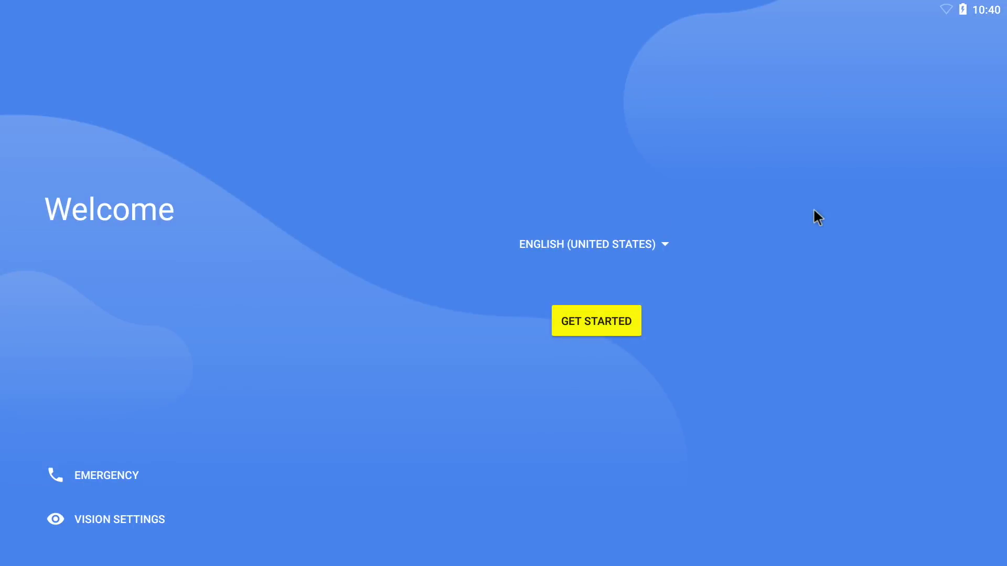
- Start Android setup as a new device without any network, accepting Google services
{"action": "left_click", "coordinate": [618, 321]}
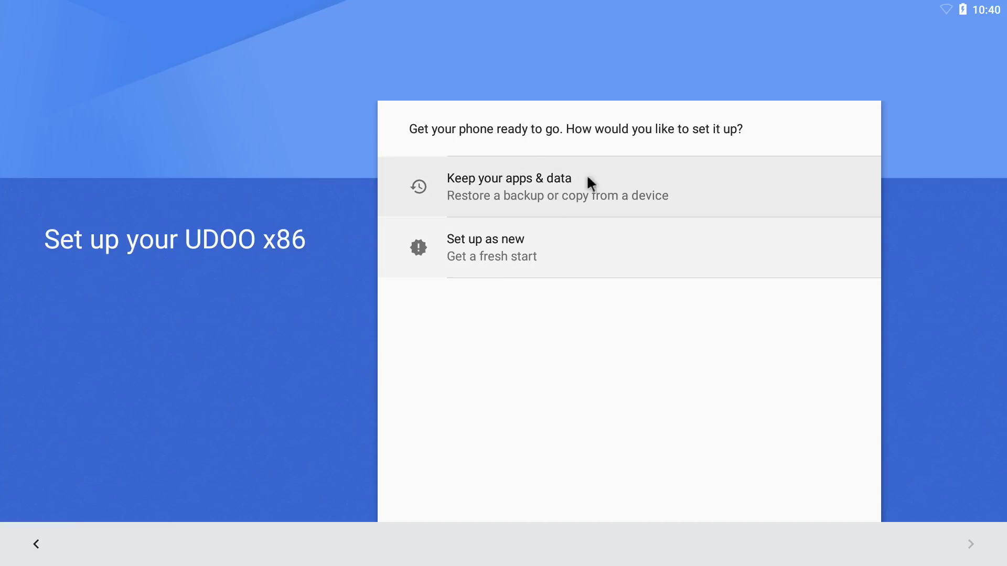
{"action": "left_click", "coordinate": [591, 245]}
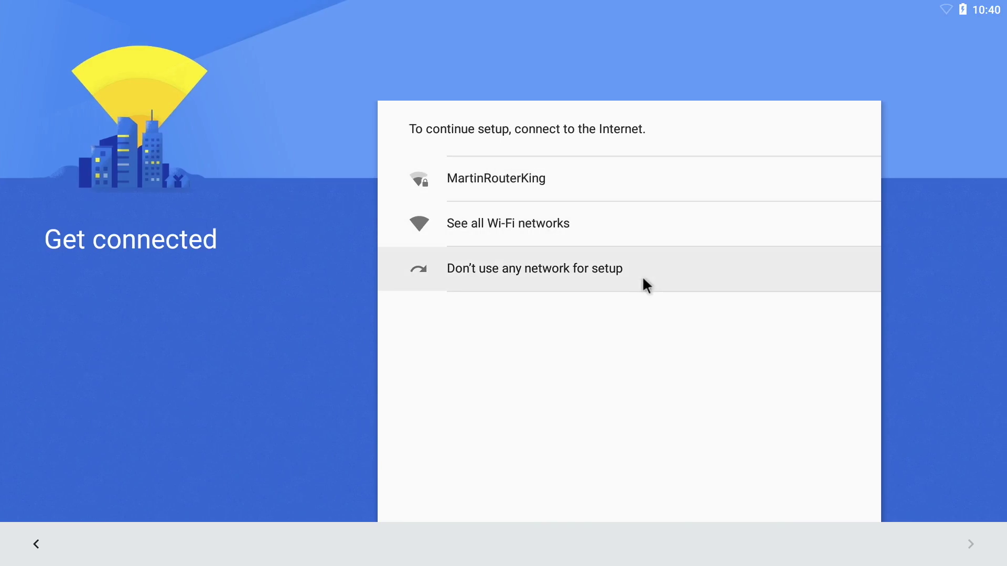
{"action": "left_click", "coordinate": [643, 278]}
{"action": "scroll", "coordinate": [850, 419], "scroll_direction": "down", "scroll_amount": 1}
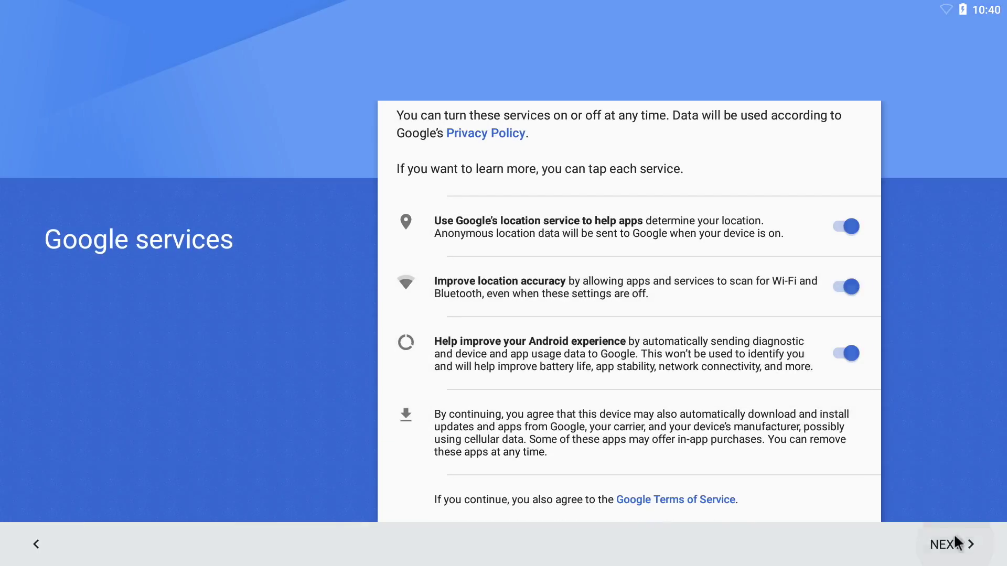
{"action": "left_click", "coordinate": [958, 544]}
{"action": "left_click", "coordinate": [957, 543]}
- Name the device 'UDOO' and skip the remaining setup steps
{"action": "type", "text": "UDOO"}
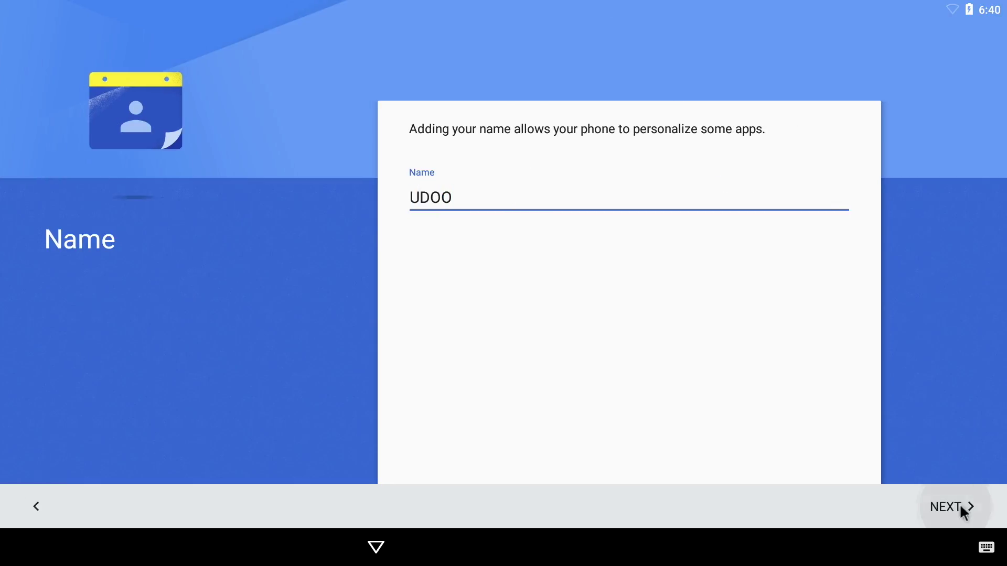
{"action": "left_click", "coordinate": [964, 512]}
{"action": "left_click", "coordinate": [631, 337]}
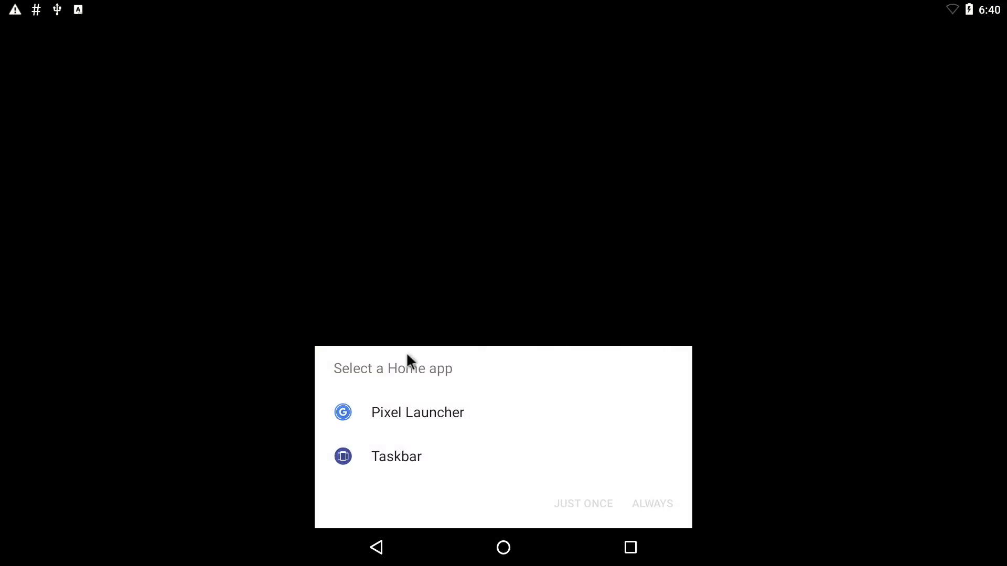
- Set Taskbar as the permanent home app, then launch, maximize and close Chrome
{"action": "left_click", "coordinate": [391, 464]}
{"action": "left_click", "coordinate": [650, 503]}
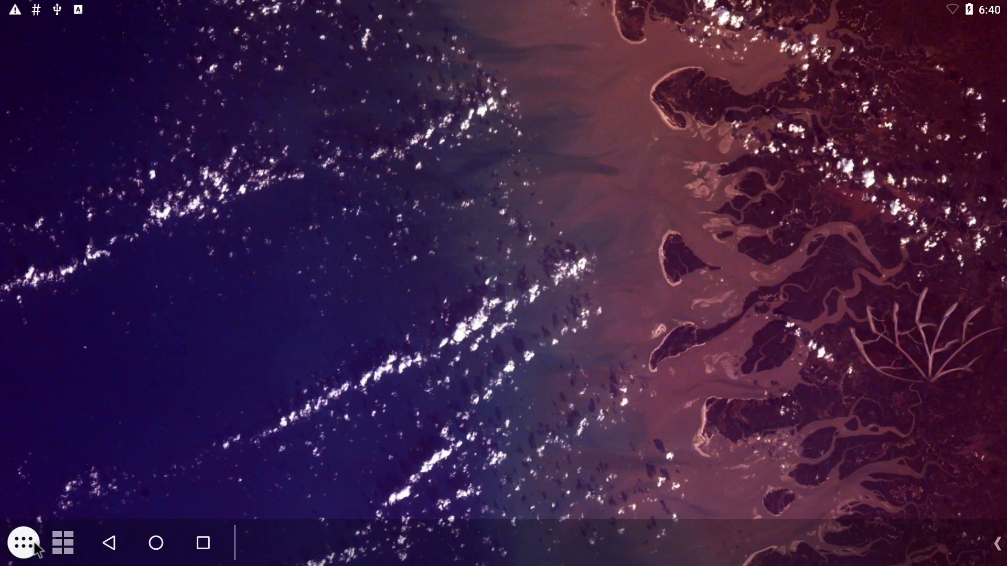
{"action": "left_click", "coordinate": [24, 543]}
{"action": "scroll", "coordinate": [45, 345], "scroll_direction": "down", "scroll_amount": 5}
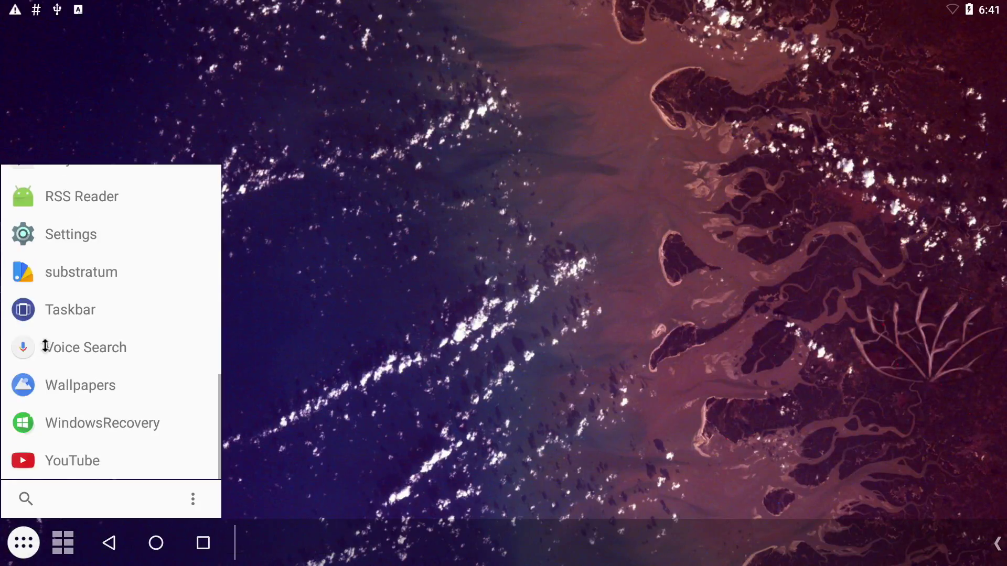
{"action": "scroll", "coordinate": [82, 282], "scroll_direction": "up", "scroll_amount": 5}
{"action": "left_click", "coordinate": [89, 264]}
{"action": "left_click", "coordinate": [703, 153]}
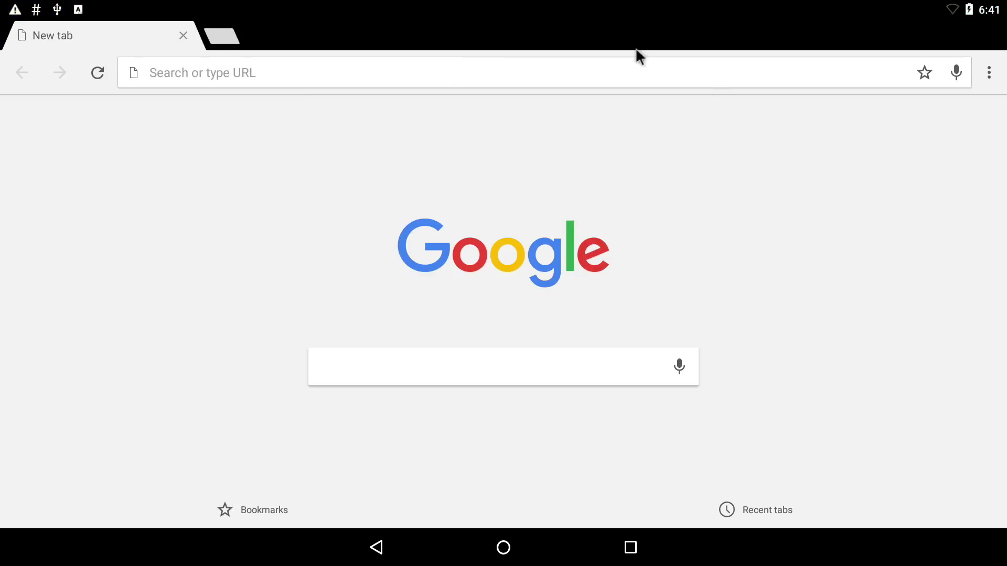
{"action": "left_click", "coordinate": [377, 548]}
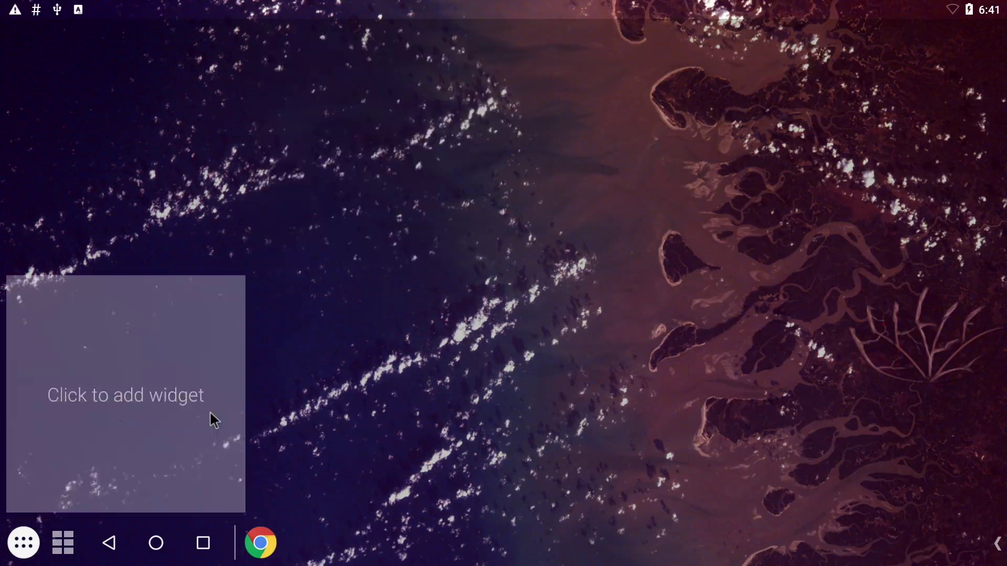
- Add the Music 4 × 2 widget to the desktop and open Music from it
{"action": "left_click", "coordinate": [214, 419]}
{"action": "scroll", "coordinate": [338, 319], "scroll_direction": "down", "scroll_amount": 5}
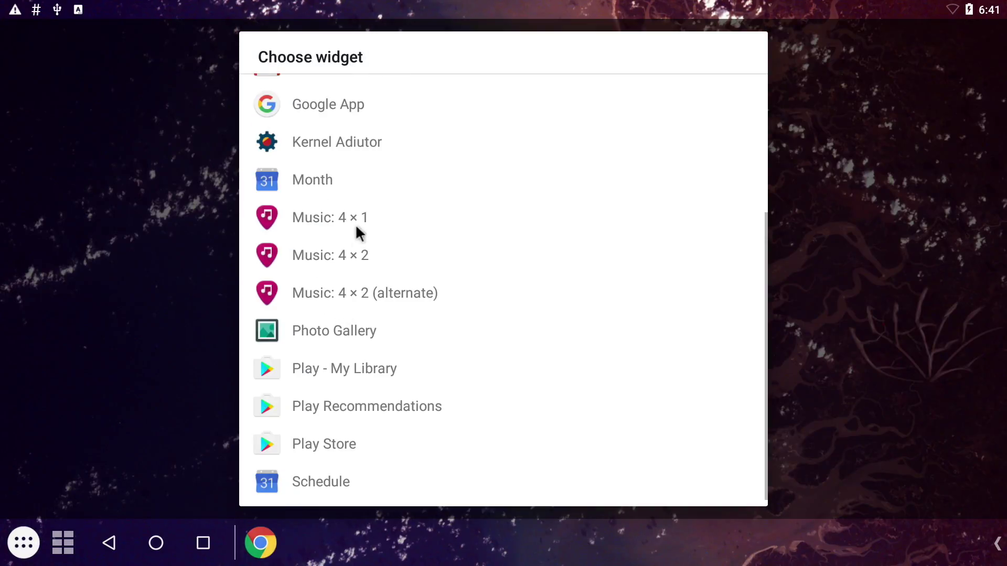
{"action": "left_click", "coordinate": [359, 262]}
{"action": "left_click", "coordinate": [373, 128]}
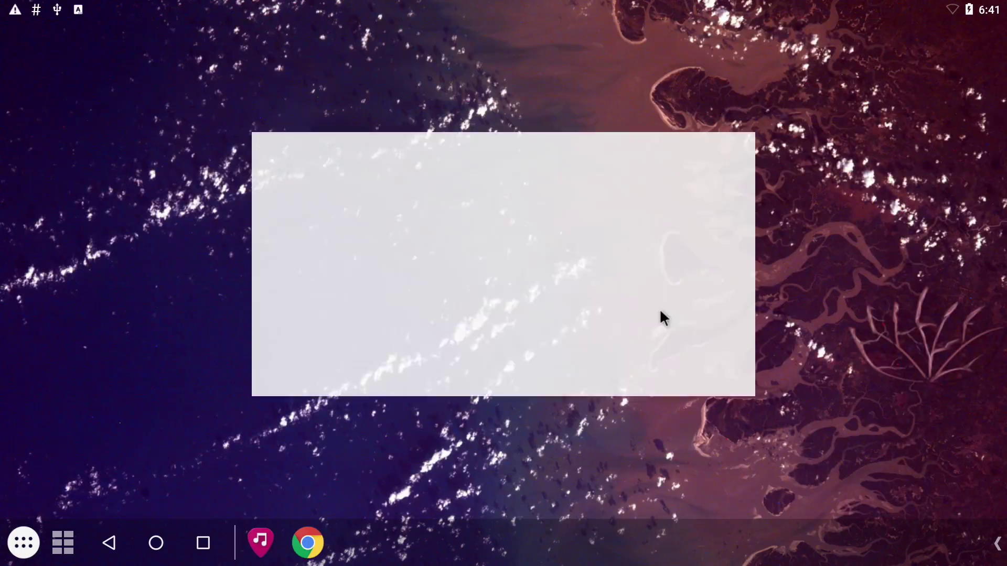
- Open Settings full-screen and view the About tablet page
{"action": "left_click", "coordinate": [36, 552]}
{"action": "scroll", "coordinate": [79, 325], "scroll_direction": "up", "scroll_amount": 5}
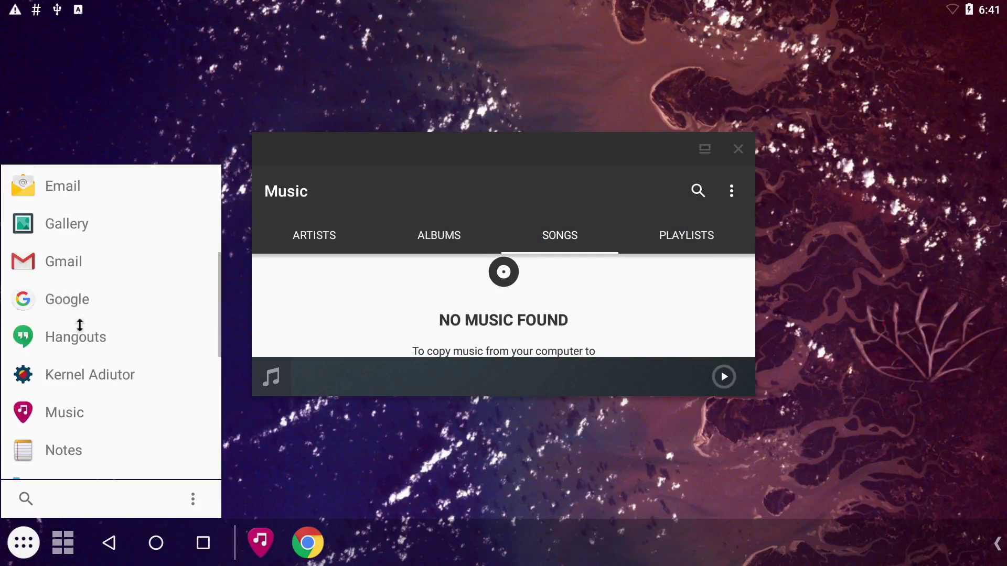
{"action": "scroll", "coordinate": [78, 326], "scroll_direction": "down", "scroll_amount": 2}
{"action": "left_click", "coordinate": [71, 457]}
{"action": "double_click", "coordinate": [640, 187]}
{"action": "scroll", "coordinate": [265, 360], "scroll_direction": "down", "scroll_amount": 15}
{"action": "left_click", "coordinate": [294, 499]}
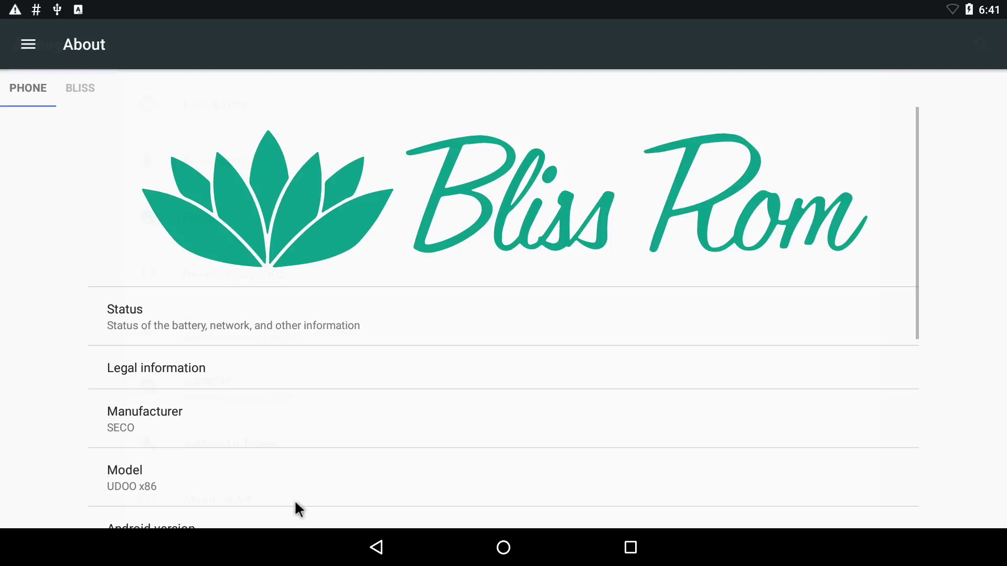